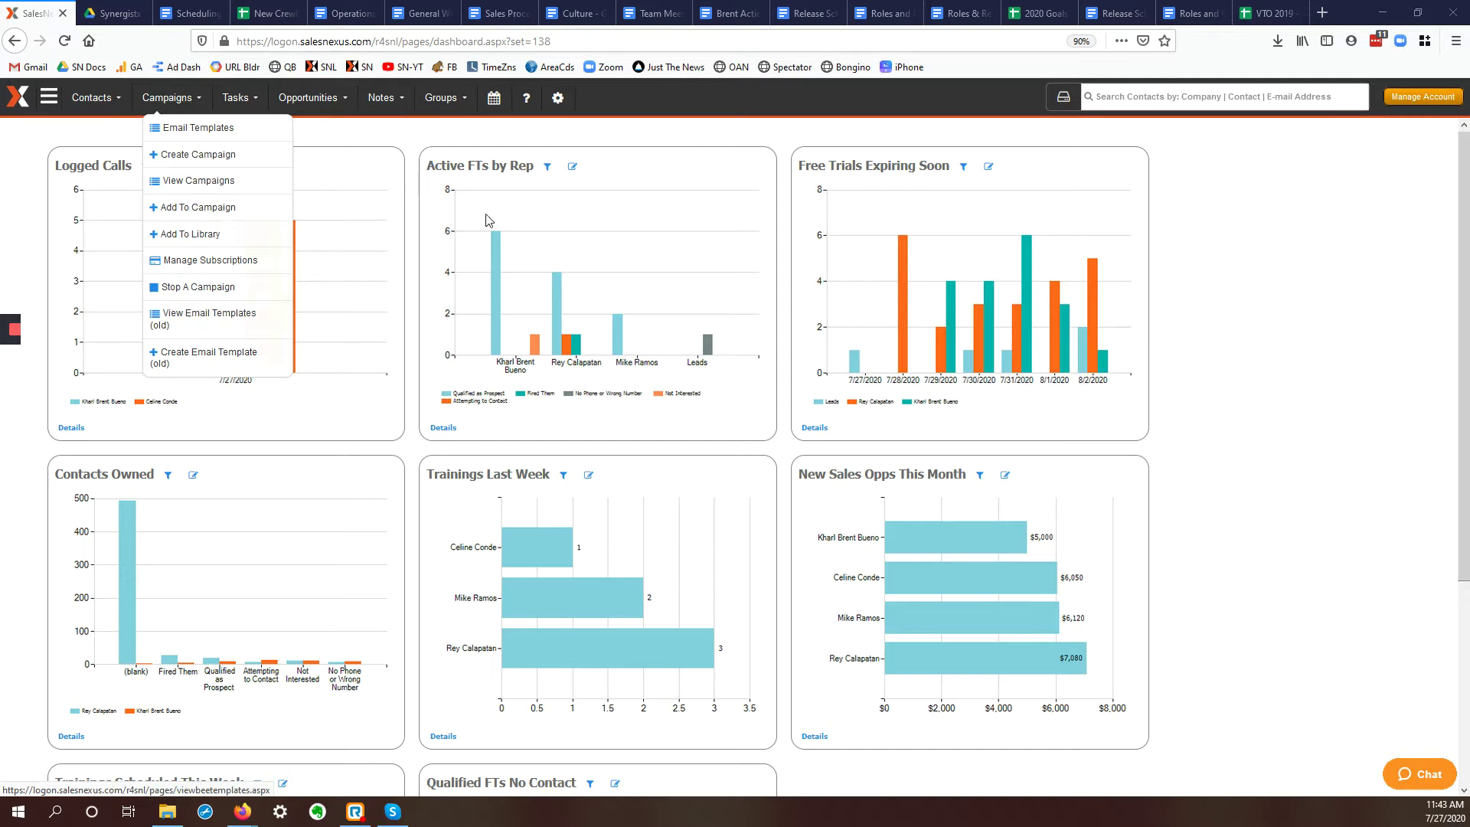
Open the email templates and create a new template named "example" from the luxury Hotel Resort design
mouse_move(174, 102)
click(176, 131)
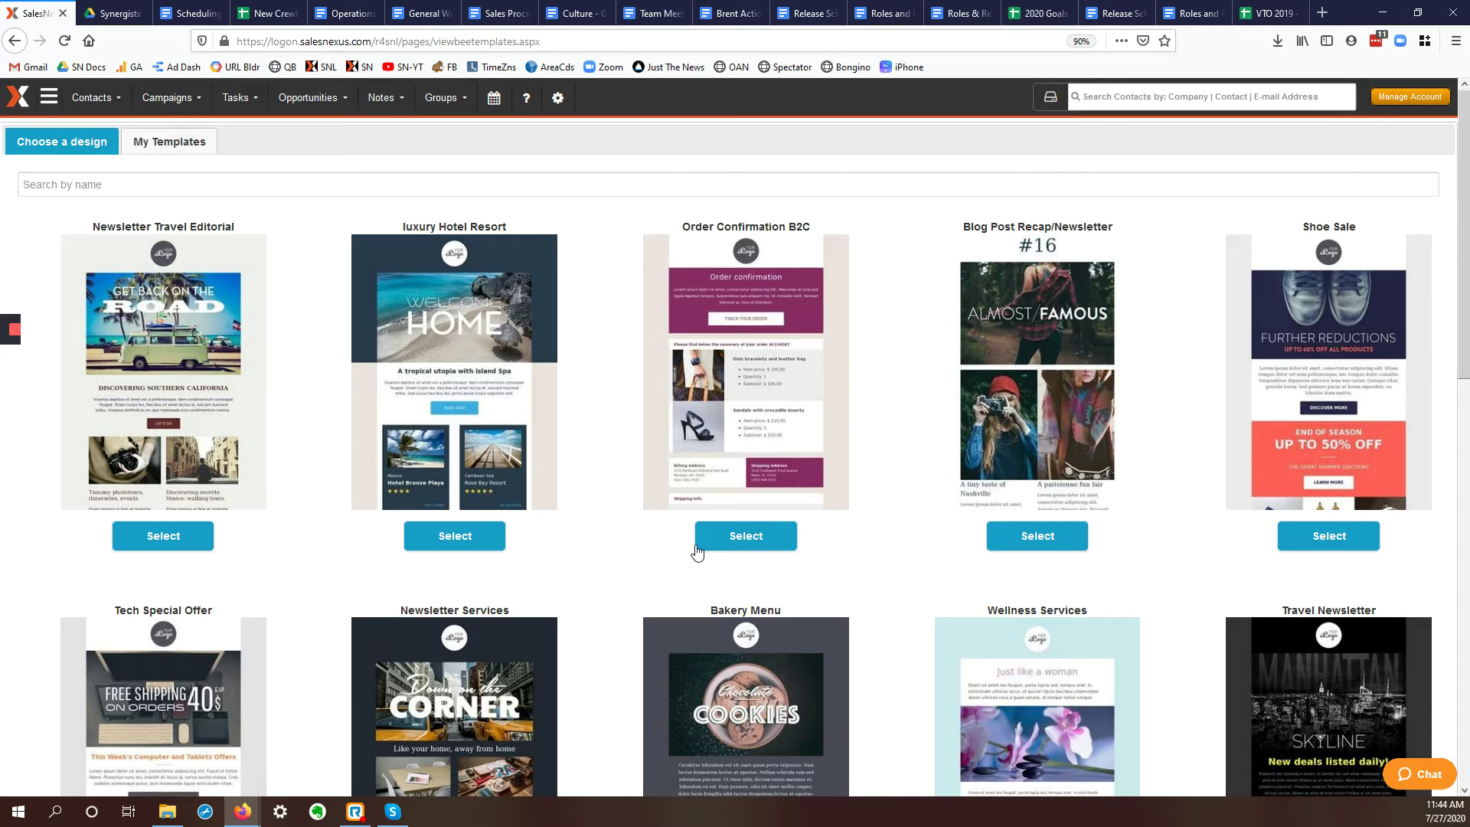
scroll(982, 529, down, 9)
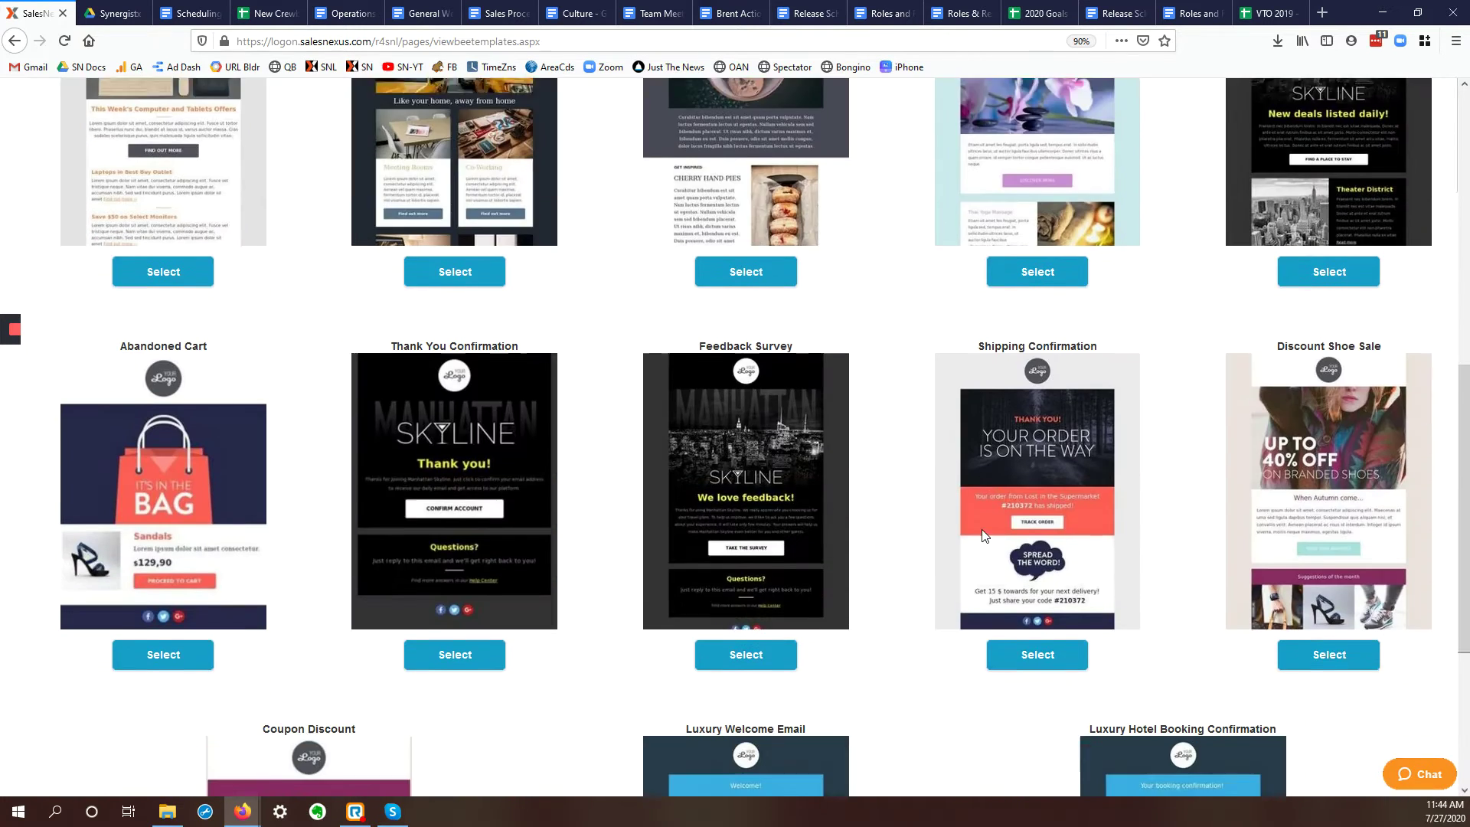
scroll(984, 534, down, 4)
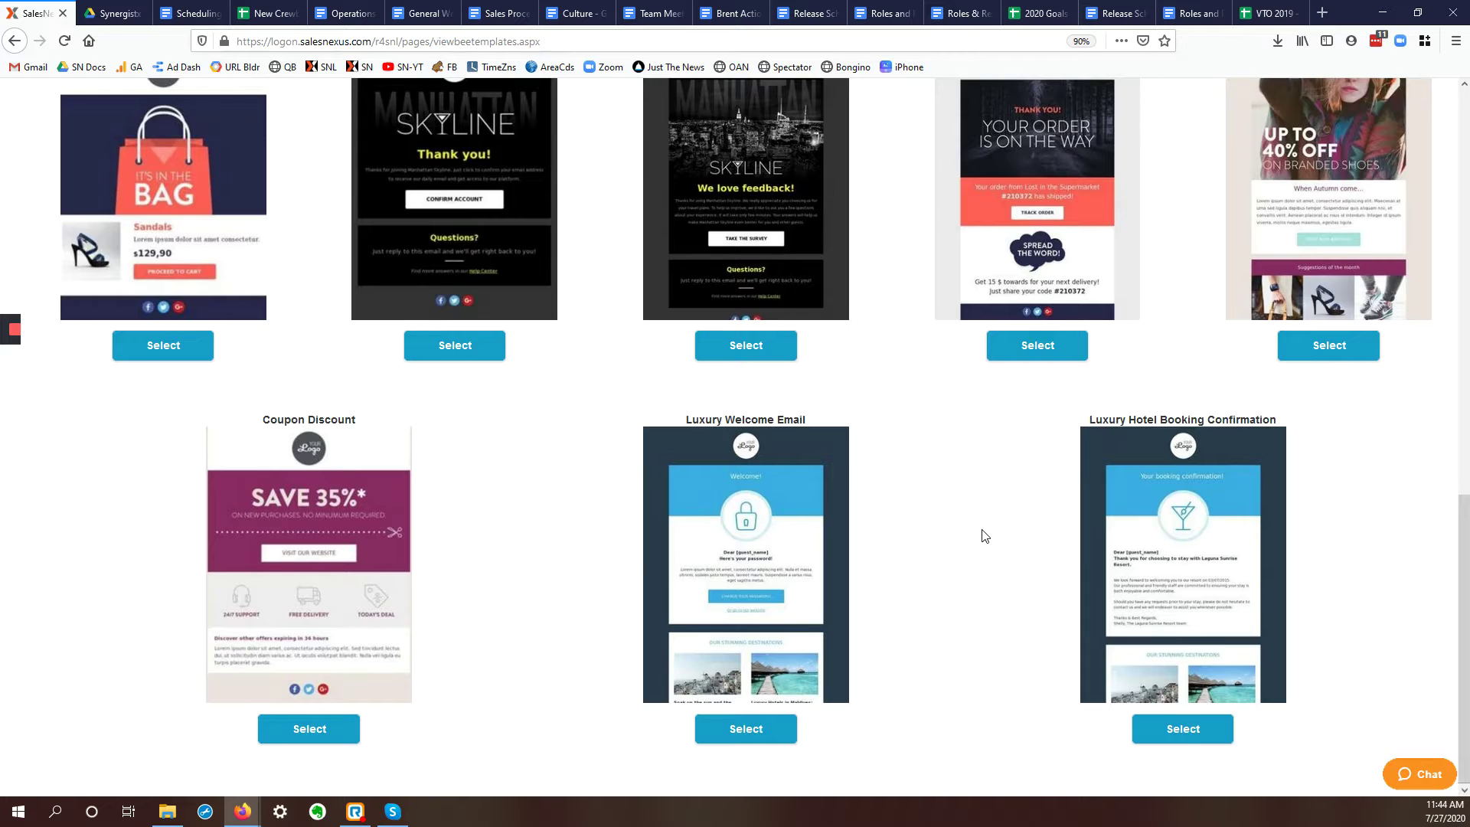
scroll(983, 532, up, 4)
scroll(880, 444, up, 9)
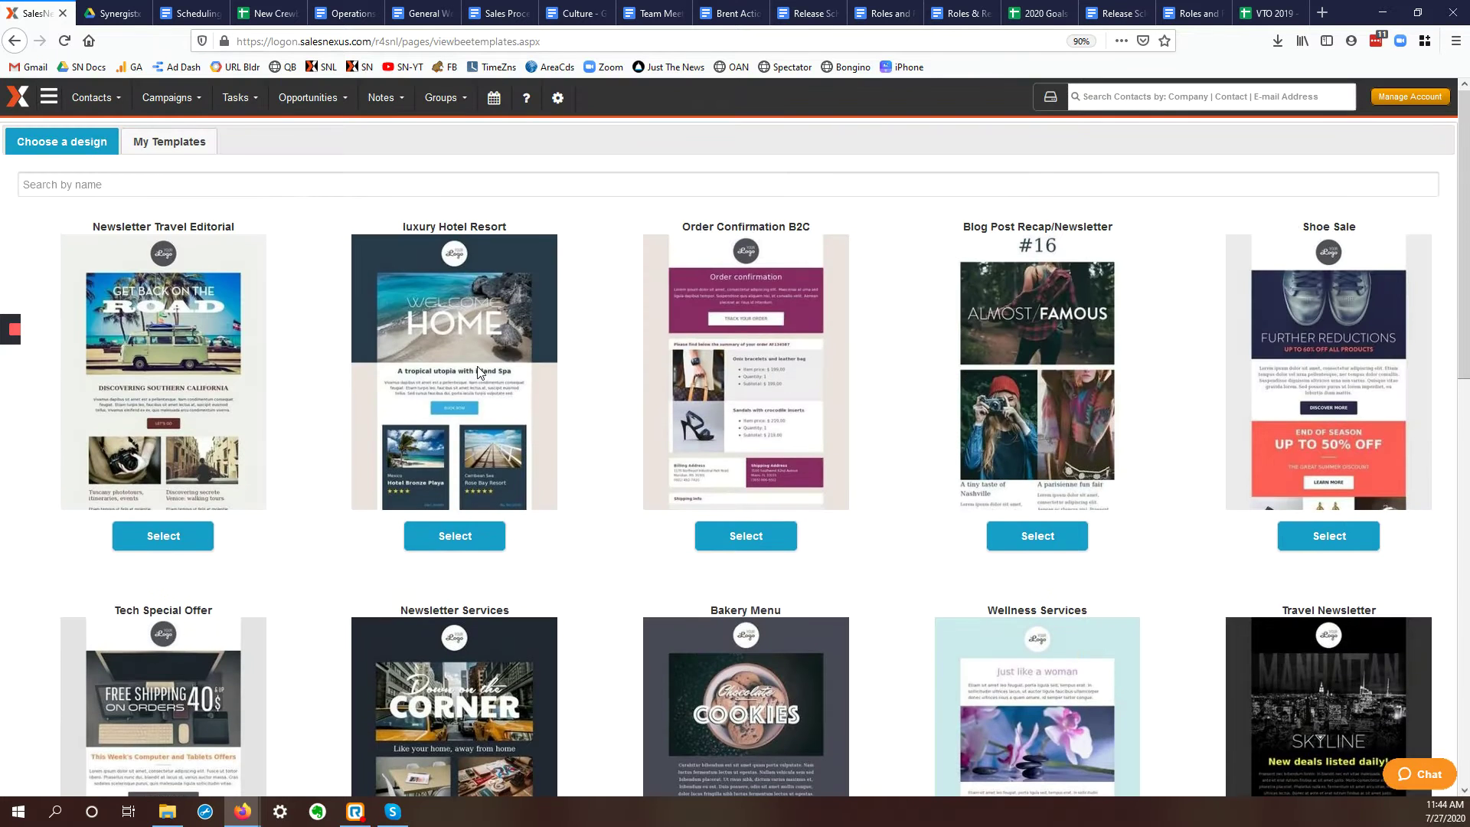
click(461, 542)
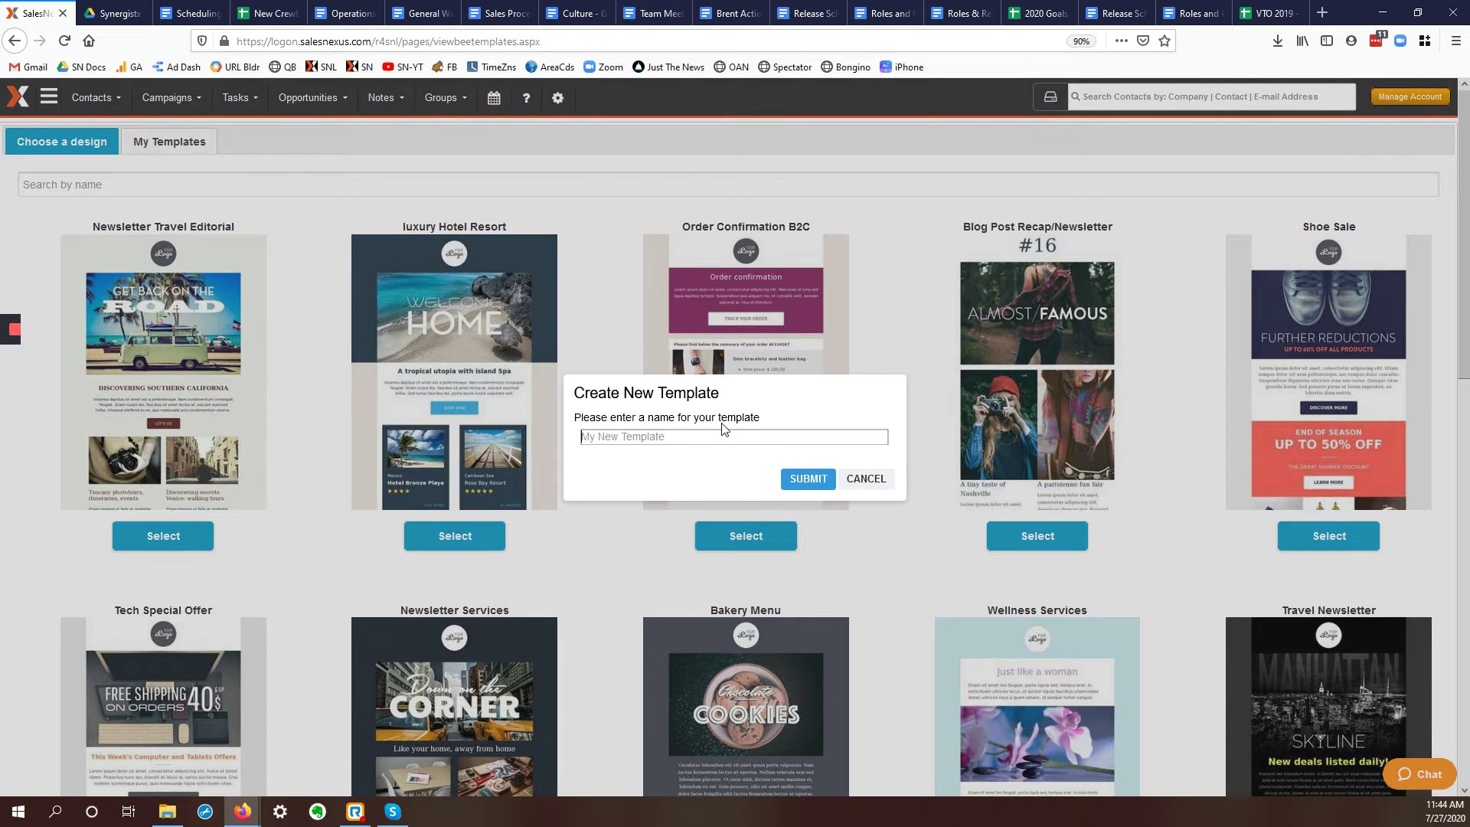
text(example)
click(813, 490)
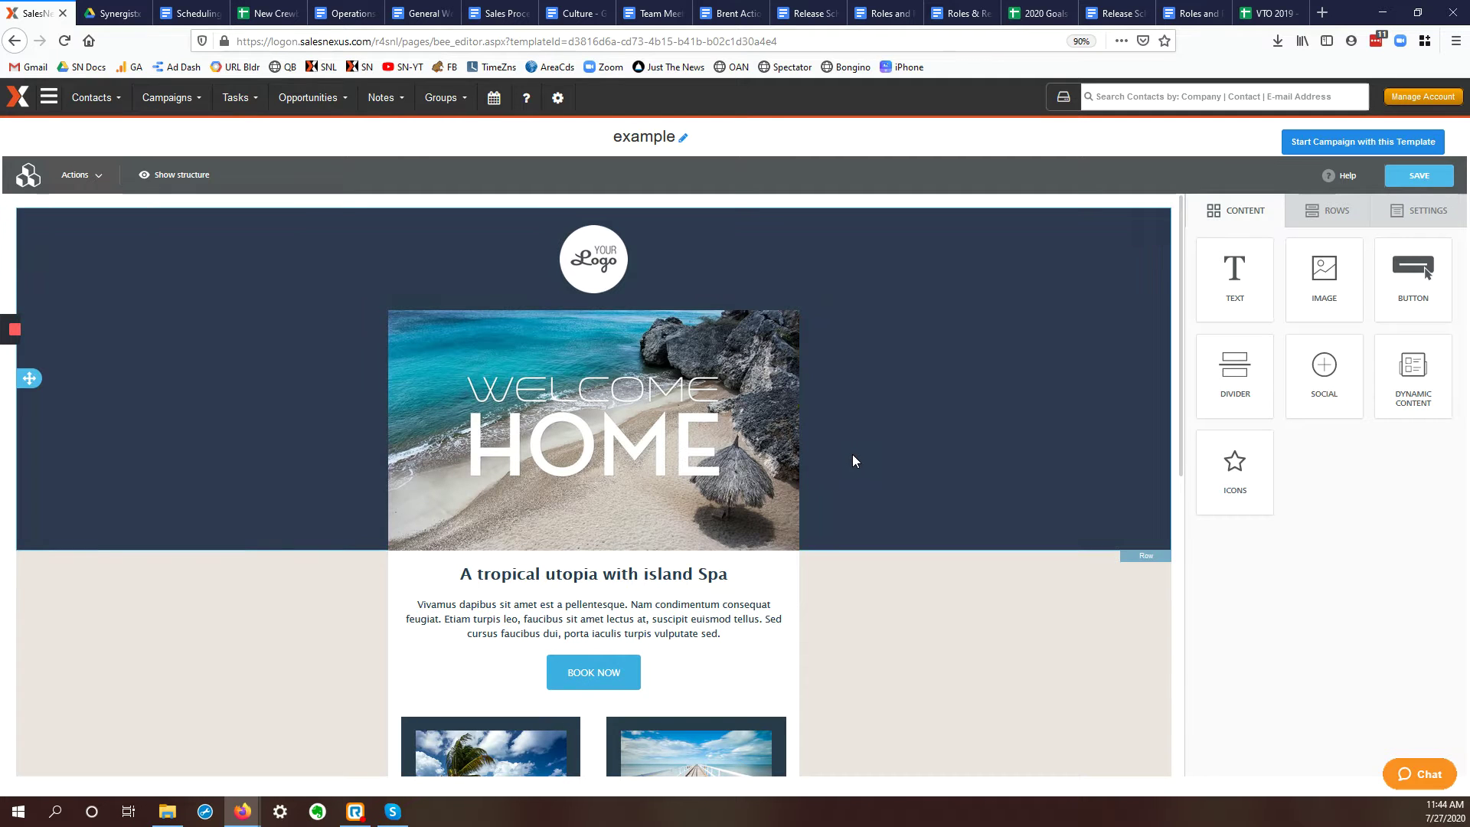
Replace the placeholder logo at the top of the email with the image logo-white.png
click(597, 252)
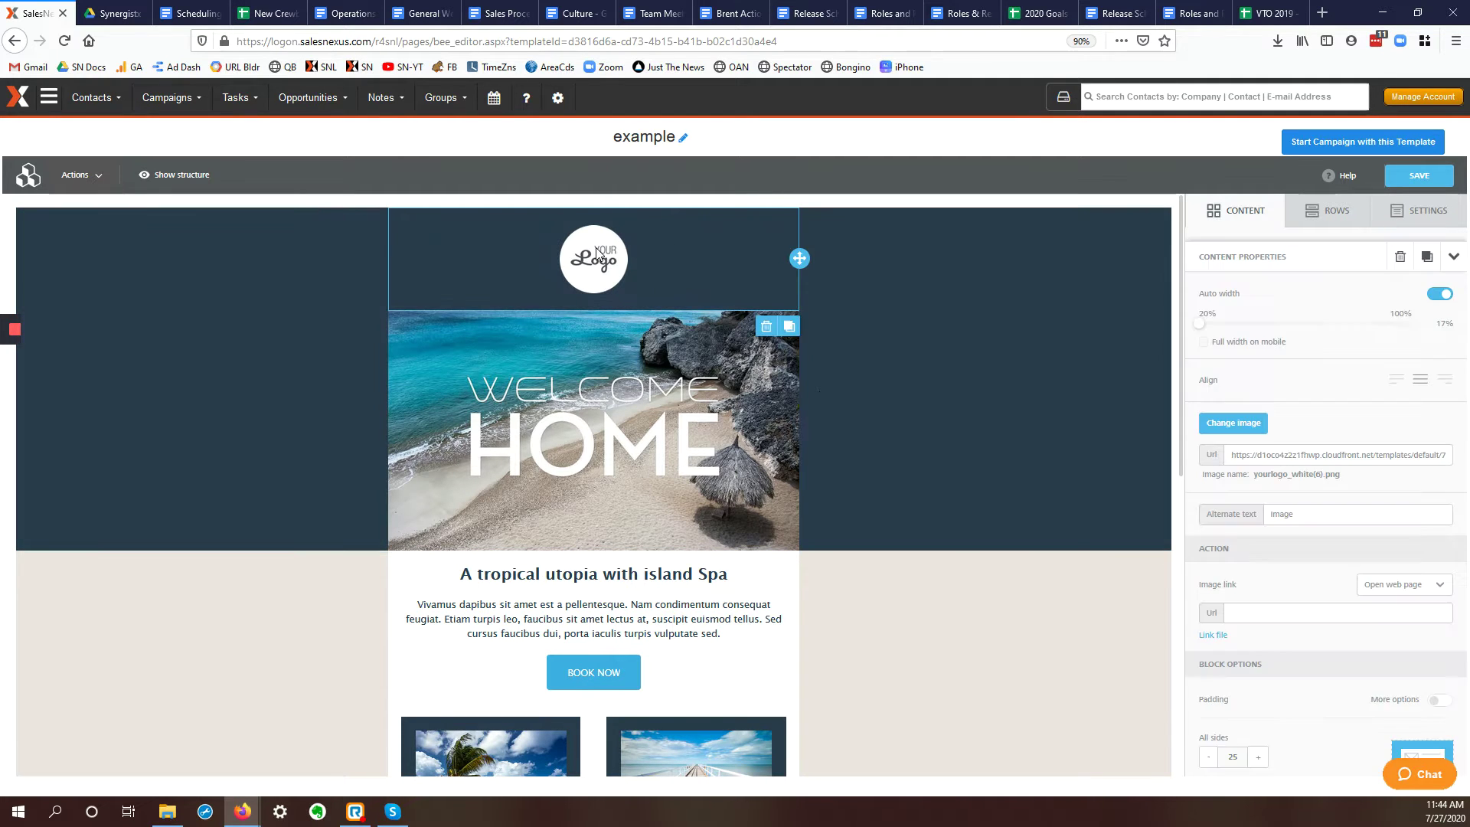
click(1225, 427)
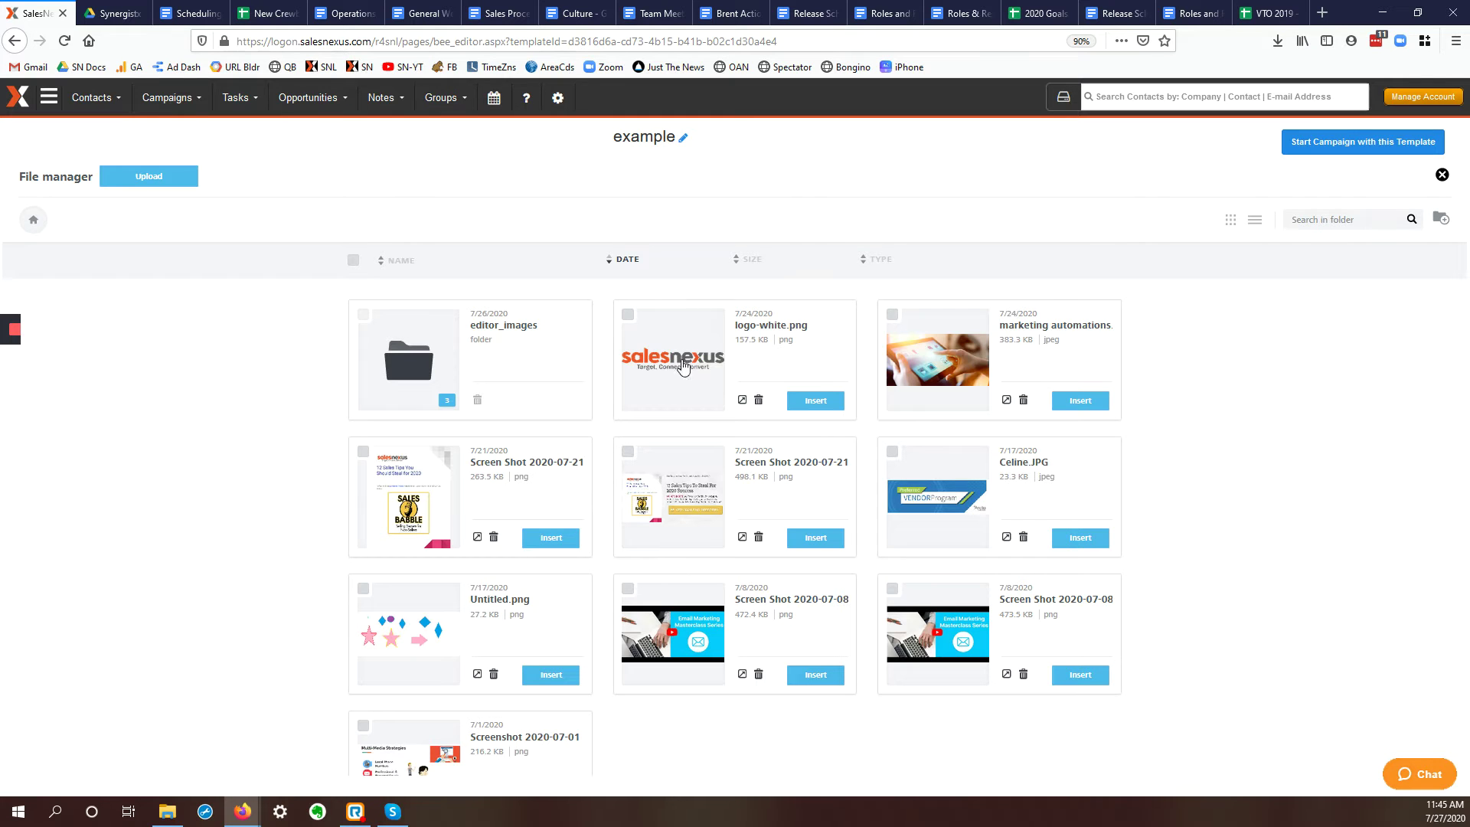
click(813, 401)
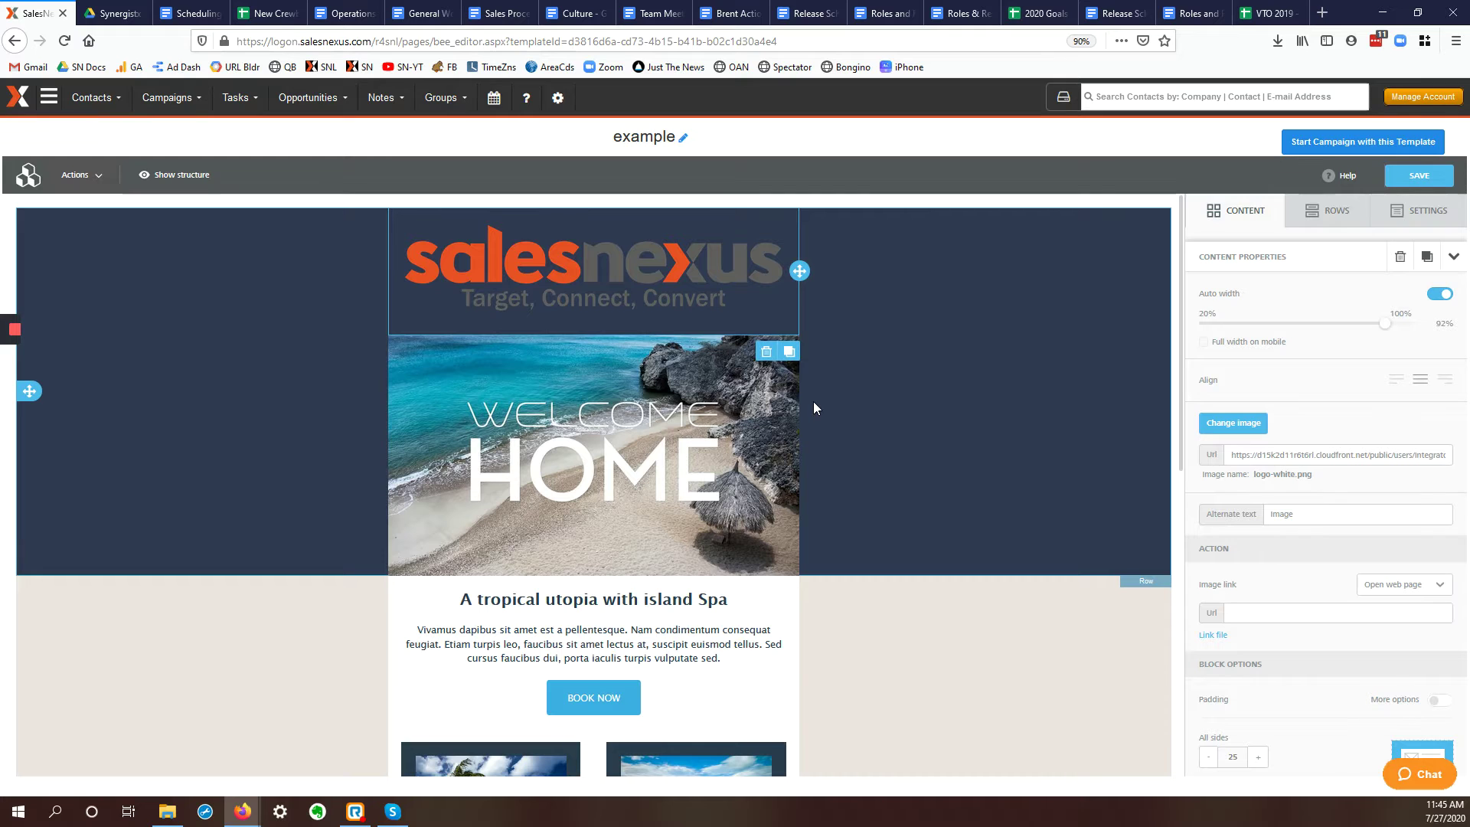
Delete the placeholder paragraph below the "A tropical utopia with island Spa" heading
click(628, 643)
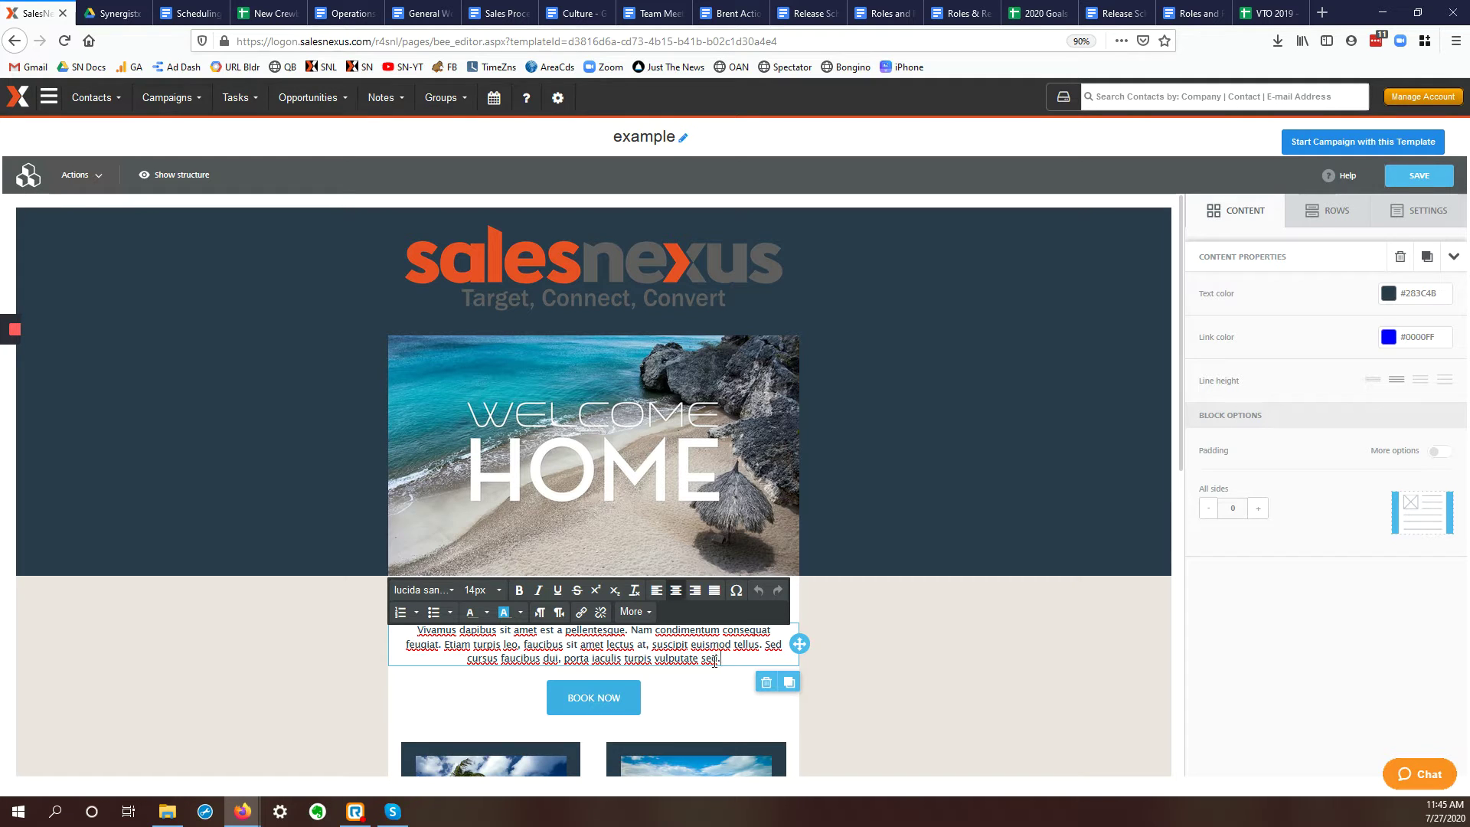
drag(724, 660, 402, 634)
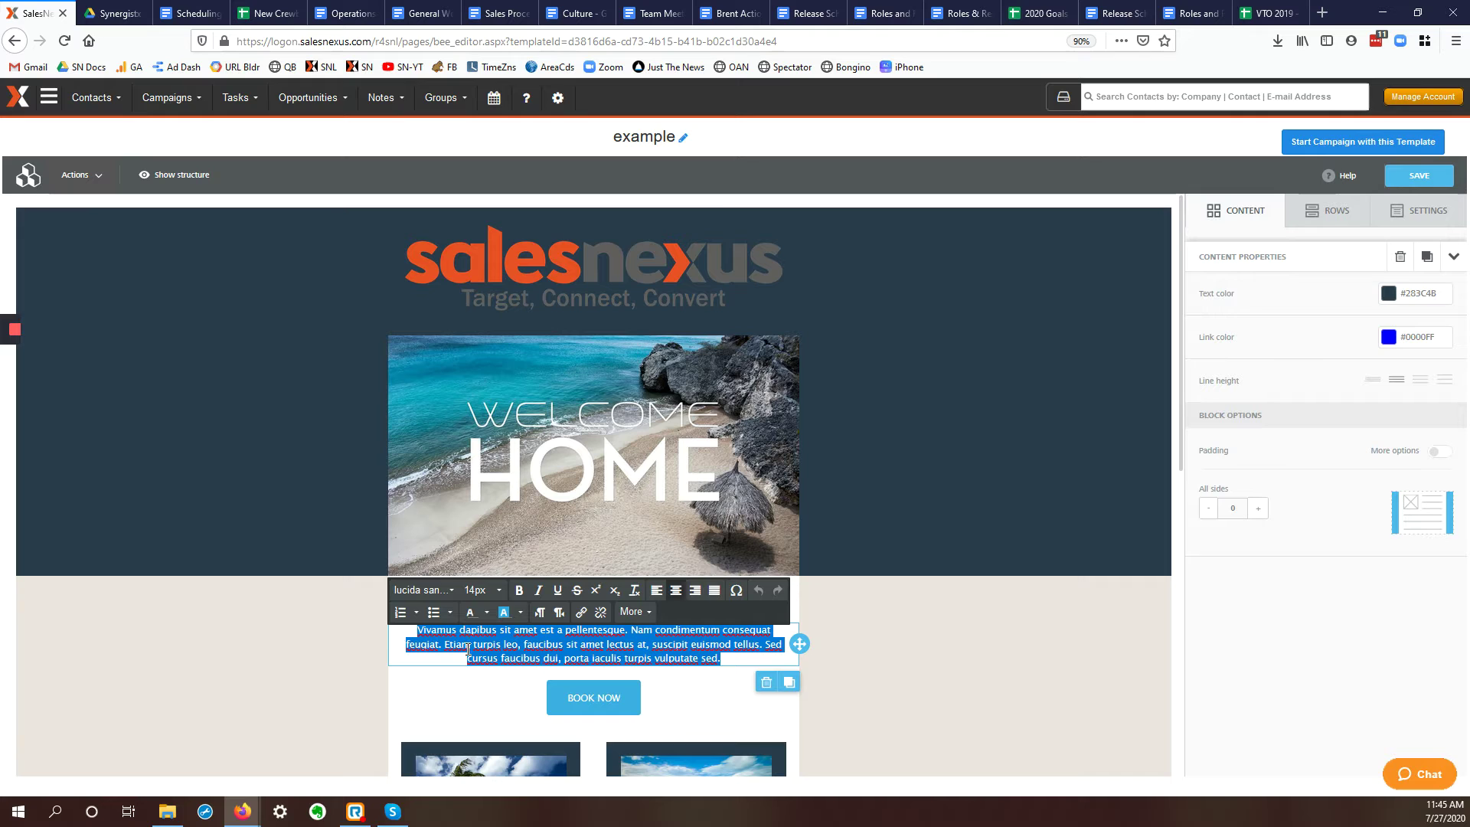
key(Delete)
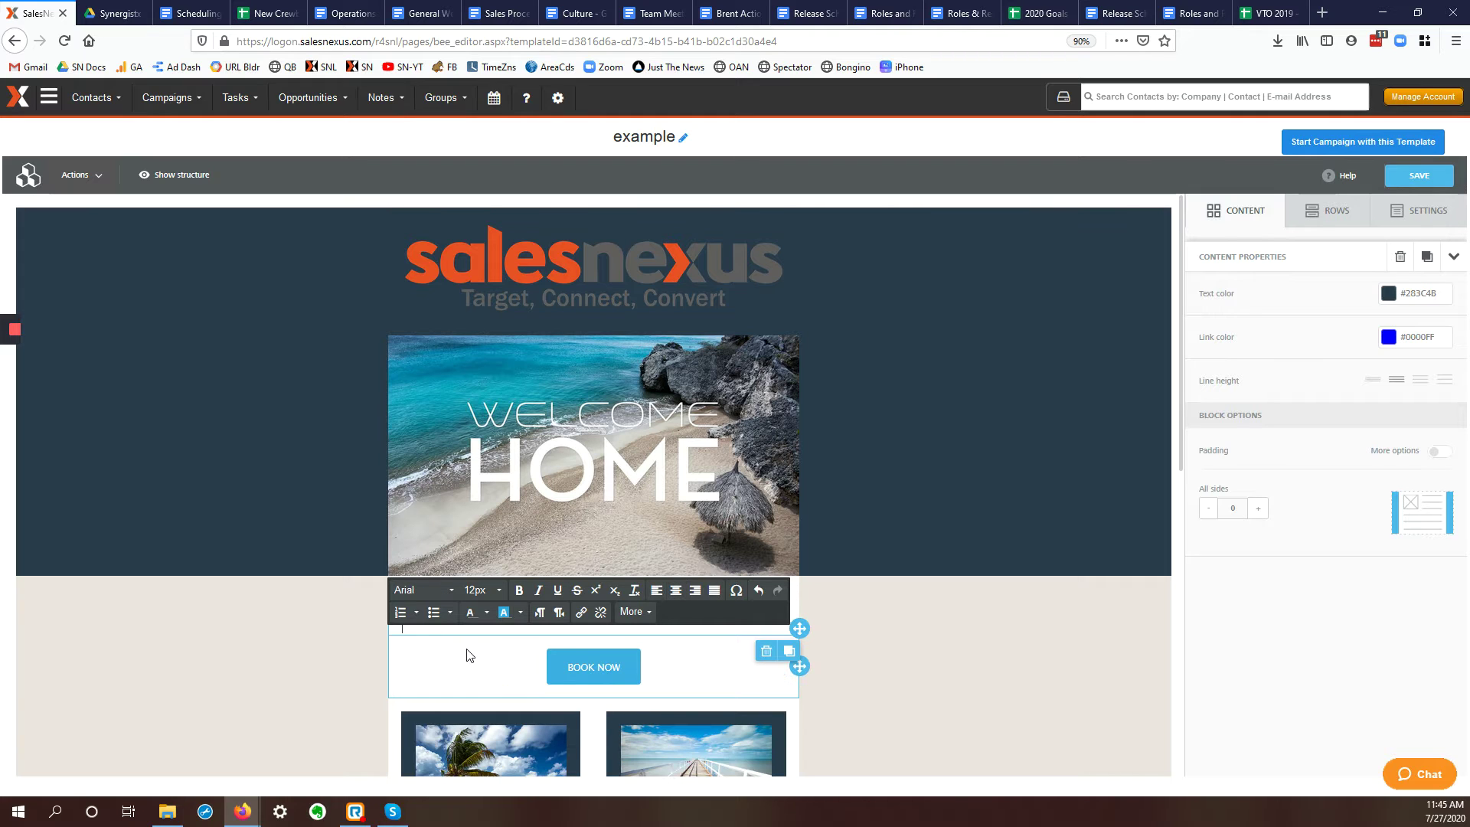
Insert the First Name contact merge field in the emptied text block, followed by a comma and a line break
click(641, 616)
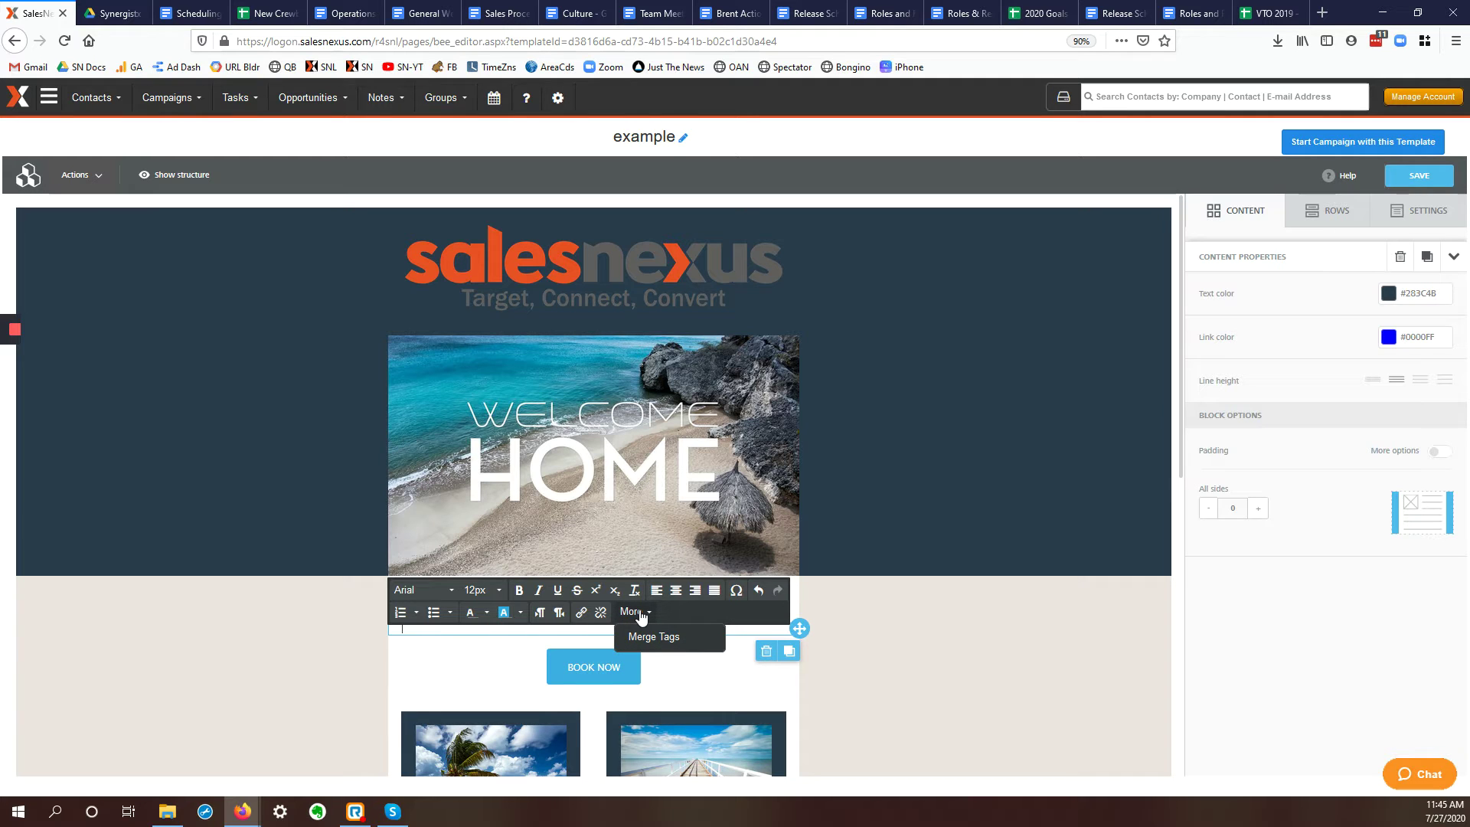
click(660, 649)
click(703, 430)
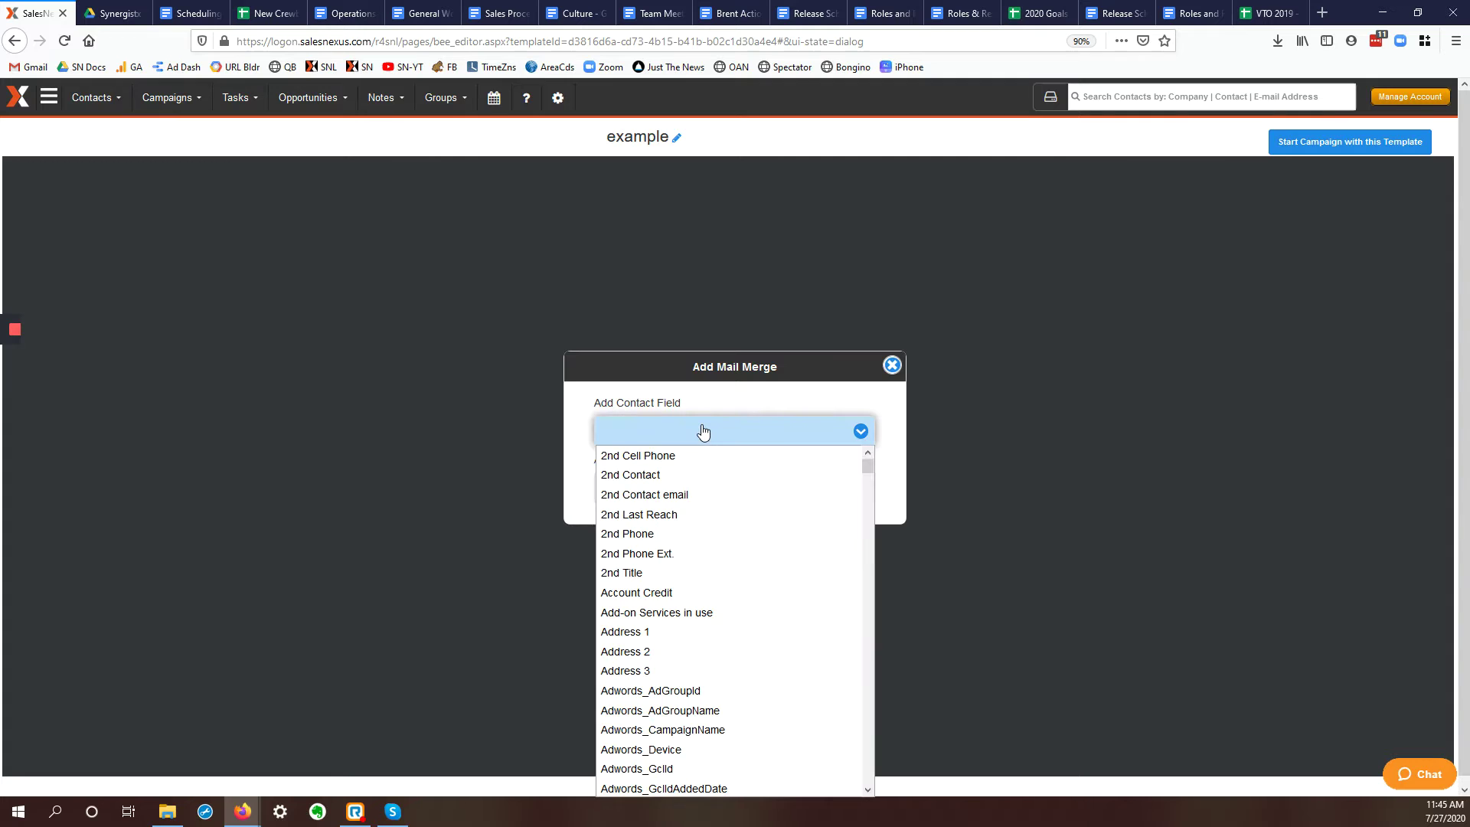
key(f)
key(f)
key(f)
key(f)
key(f)
key(f)
key(f)
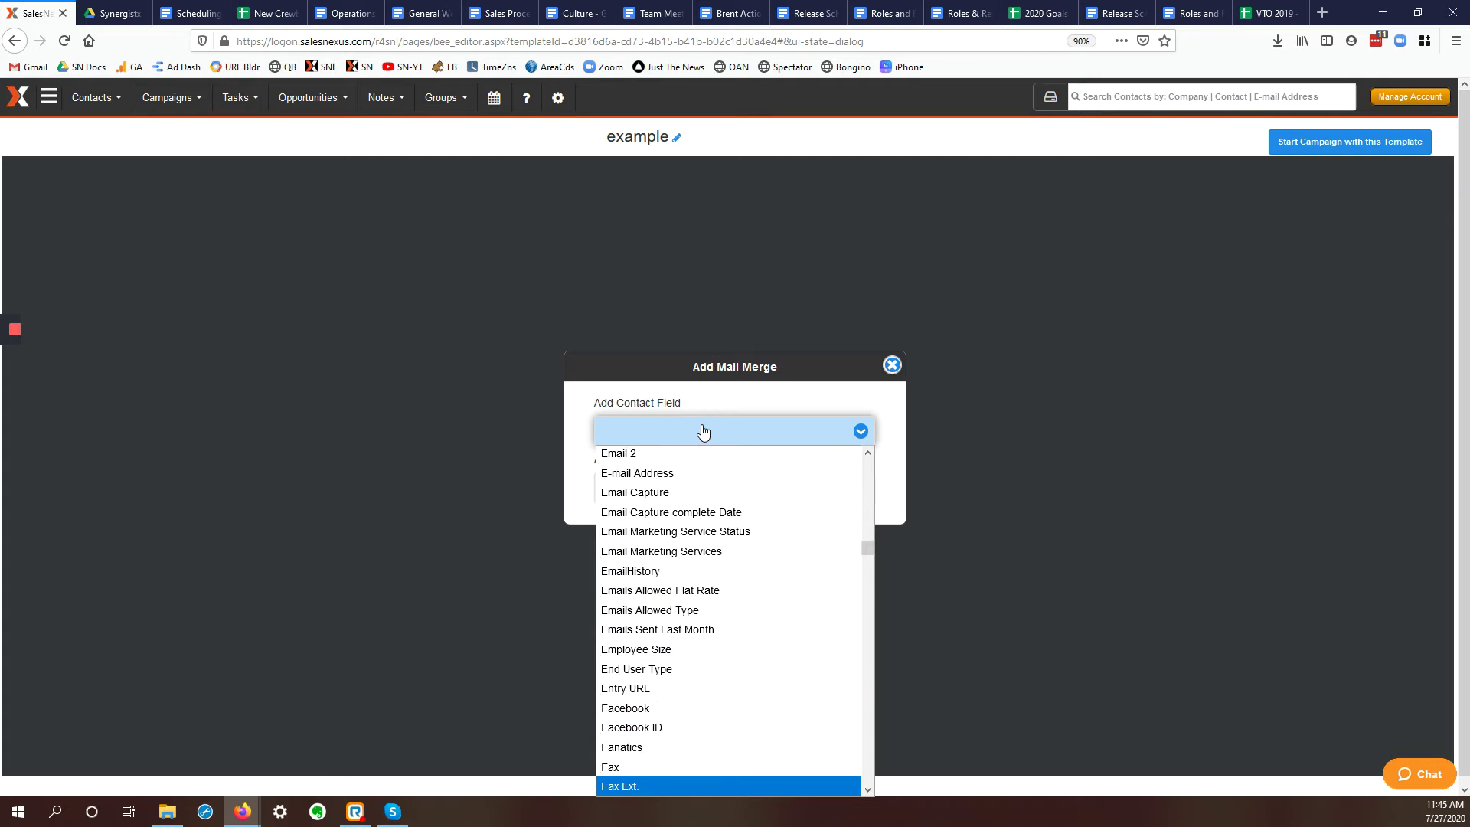
key(Return)
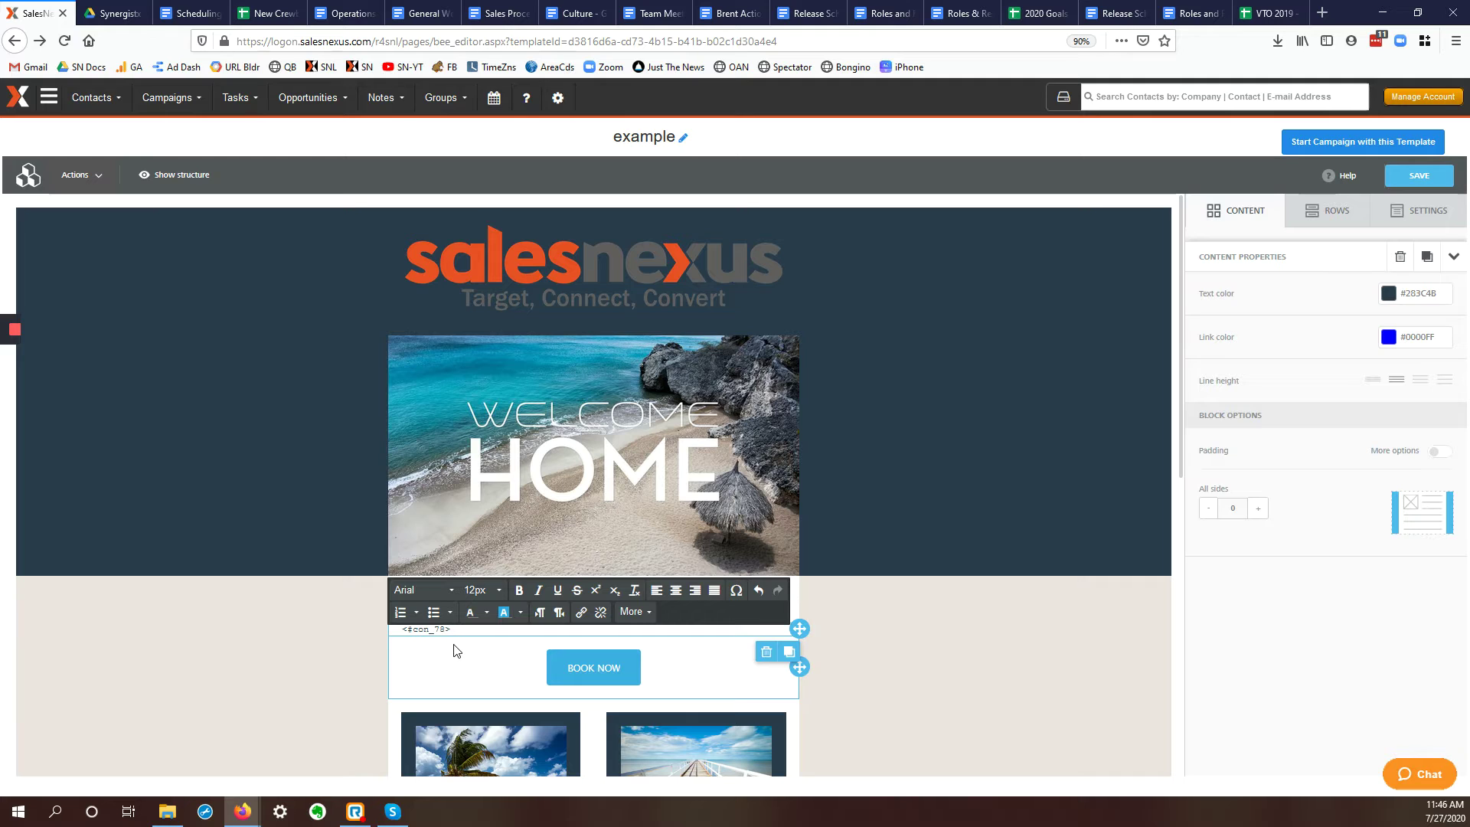
text(,)
key(Return)
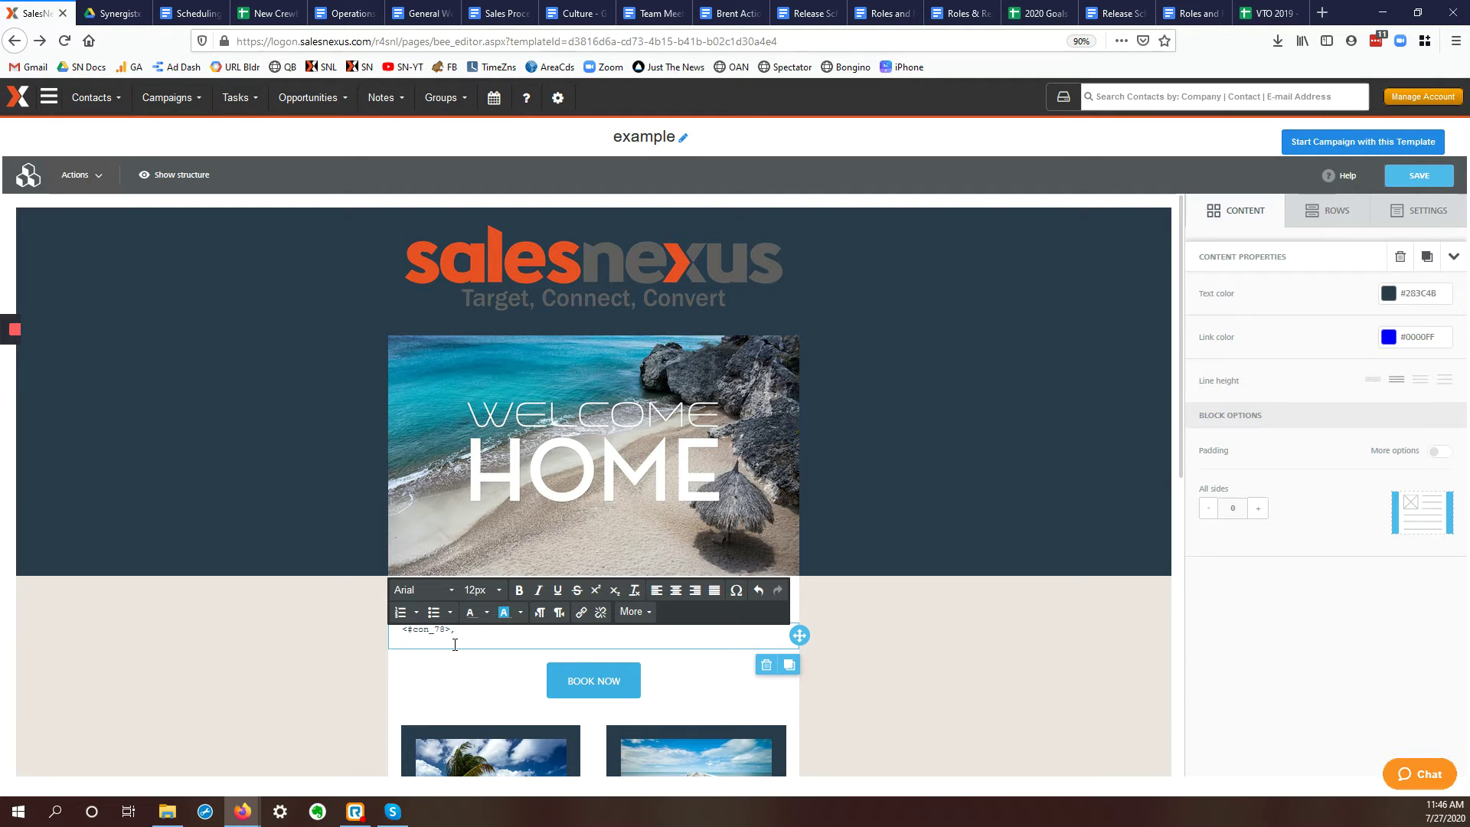
Write "We're looking forward to working with" and complete the sentence with the Company contact merge field
text(We're looking forward to working with)
click(632, 613)
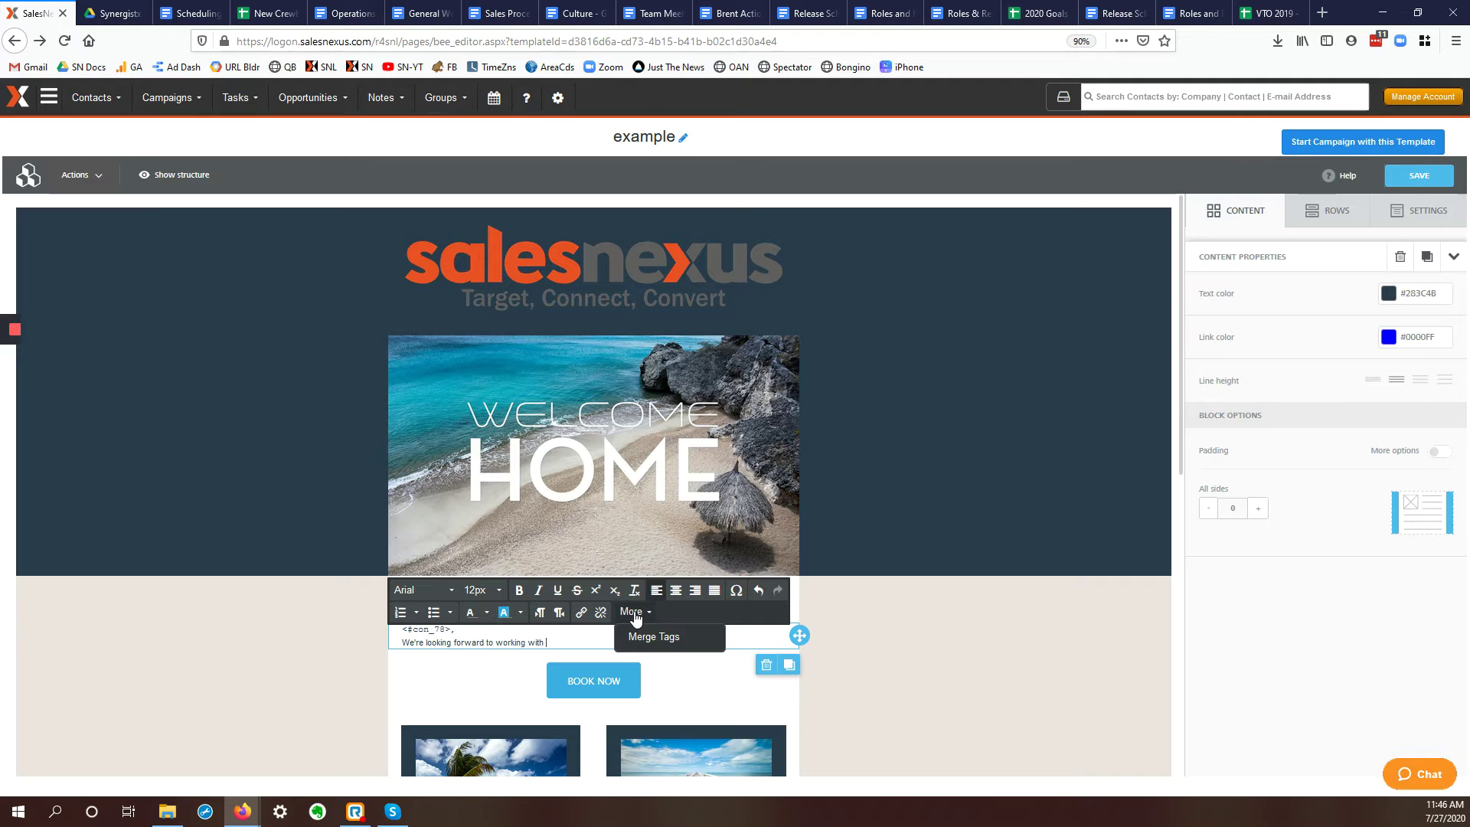
click(652, 635)
click(654, 433)
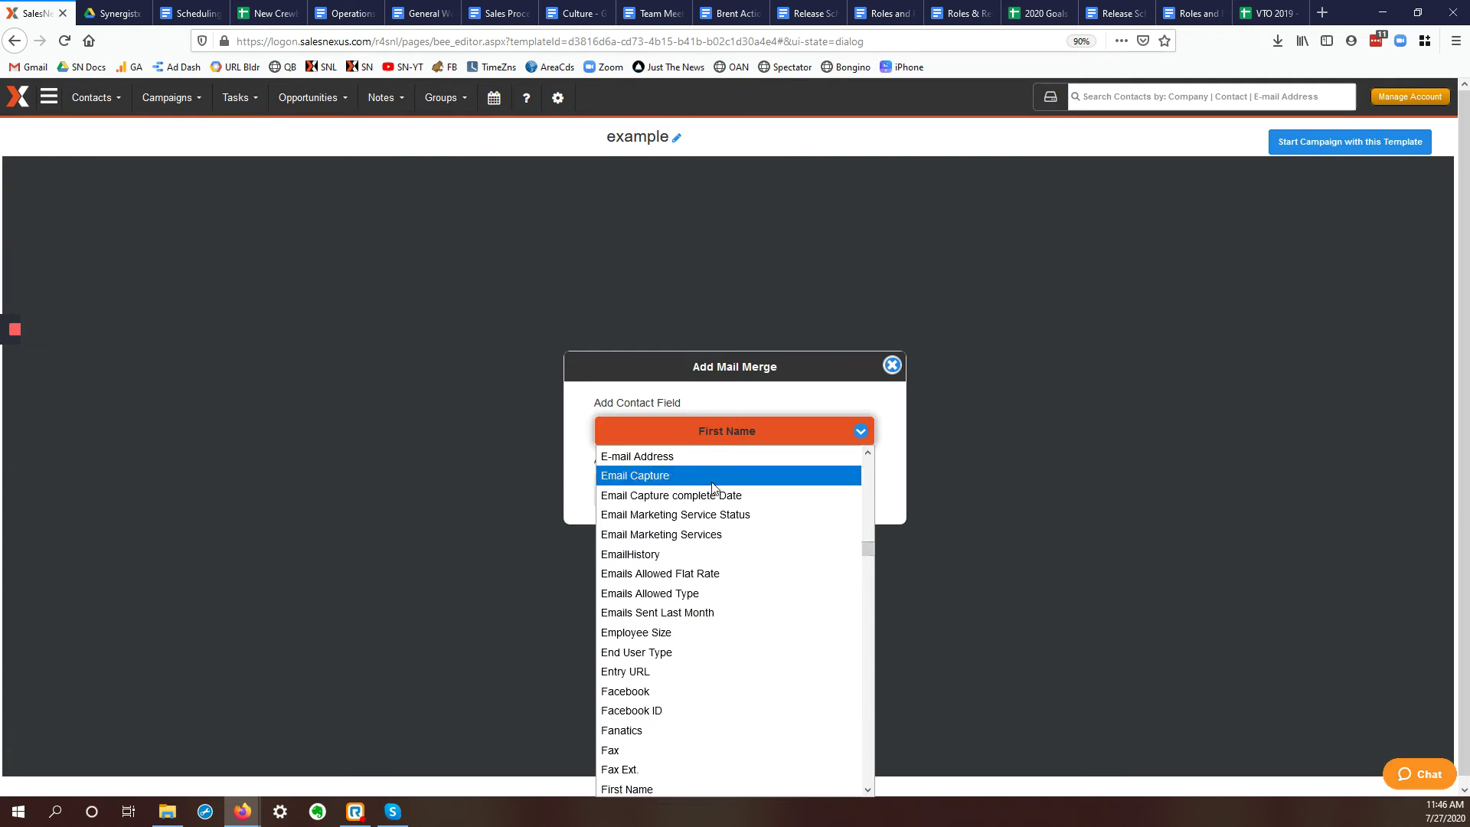
key(c)
key(Down)
key(Down)
key(Down)
key(Down)
key(Down)
key(Down)
key(Down)
key(Down)
key(Down)
key(Down)
key(Down)
key(Down)
key(Down)
key(Down)
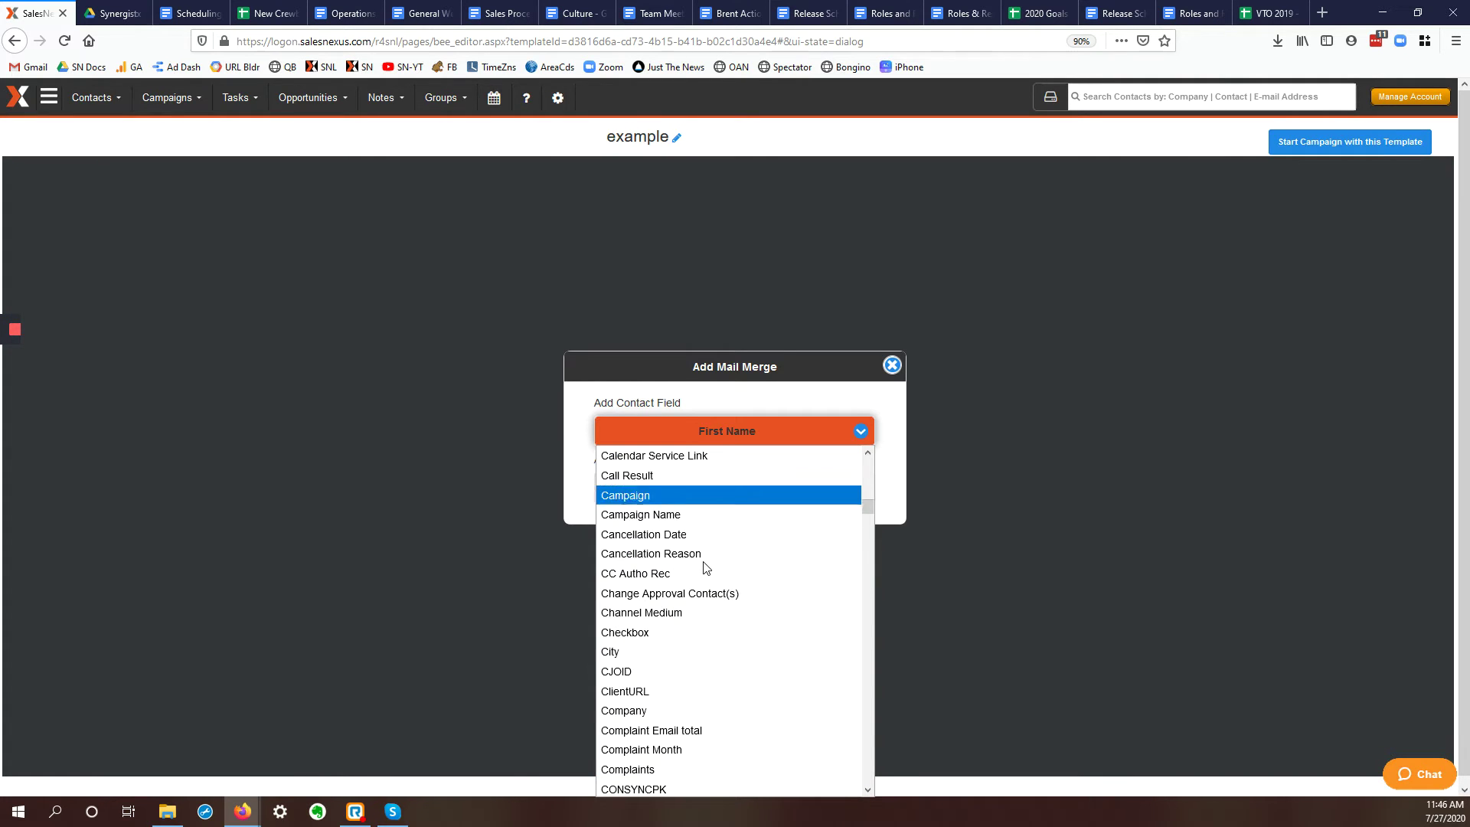
key(Up)
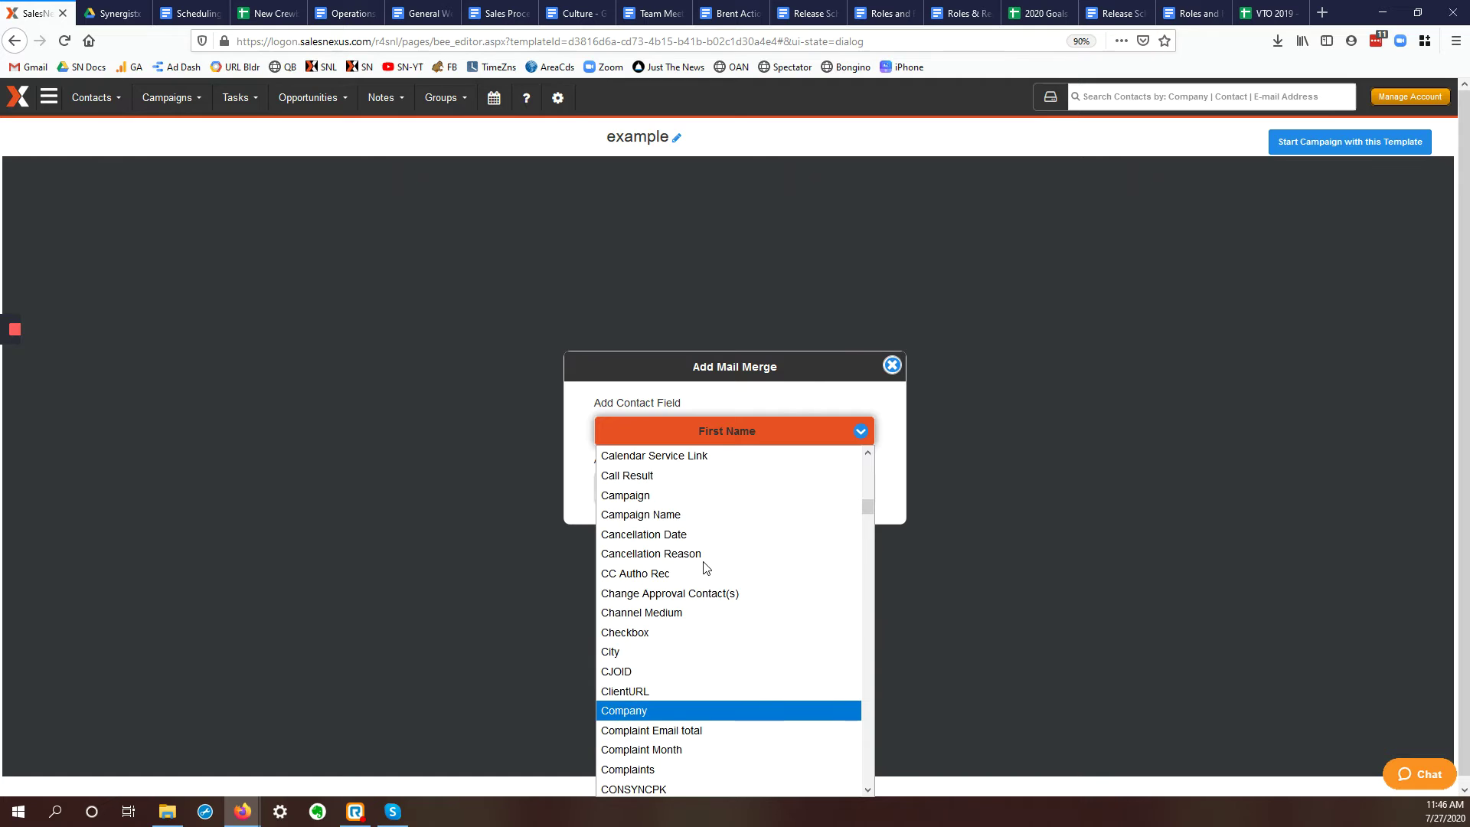
key(Return)
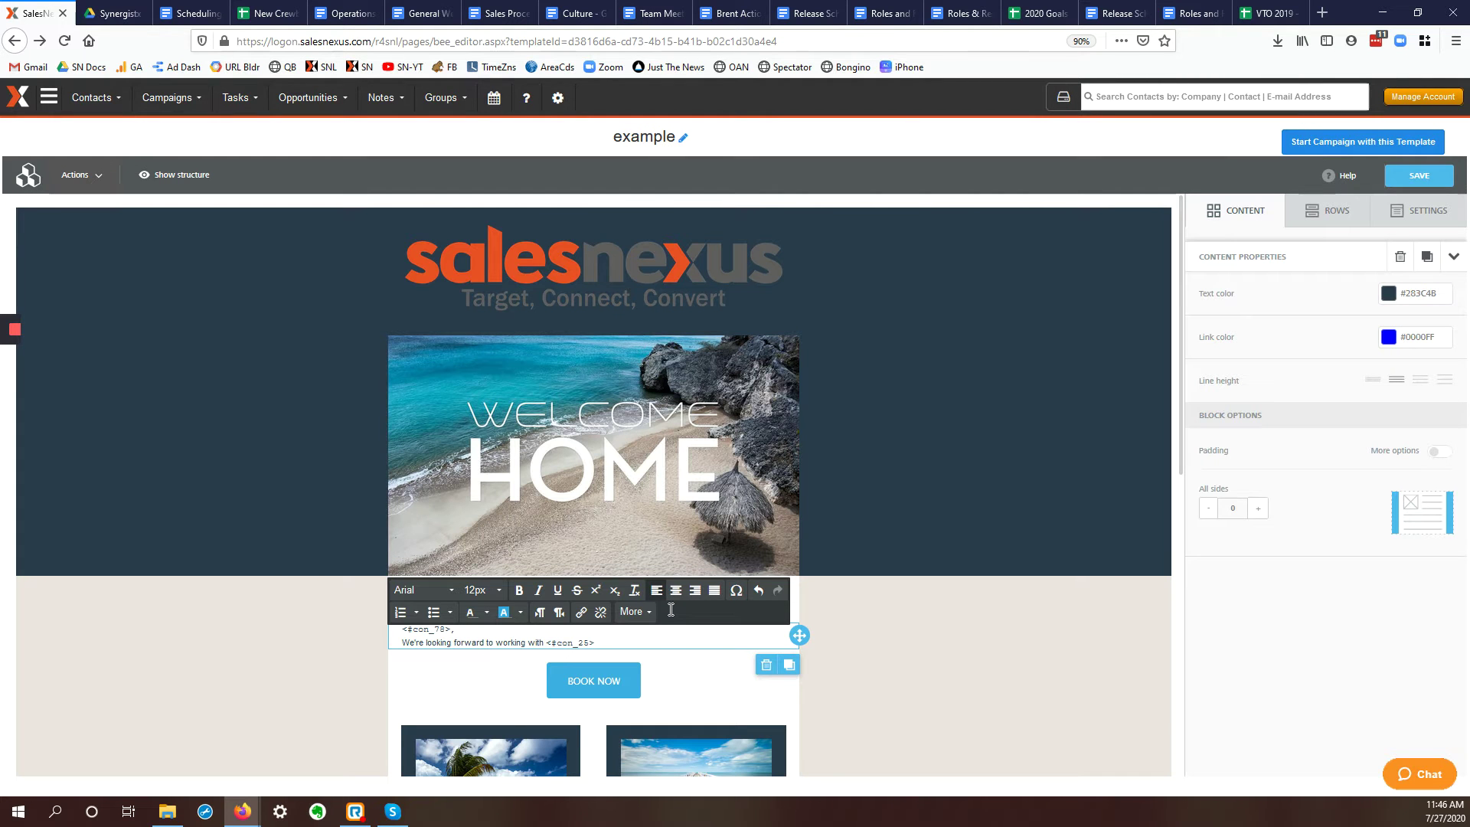
Add the closing "Thanks," after a blank line and start a new line below it
key(Return)
text(T)
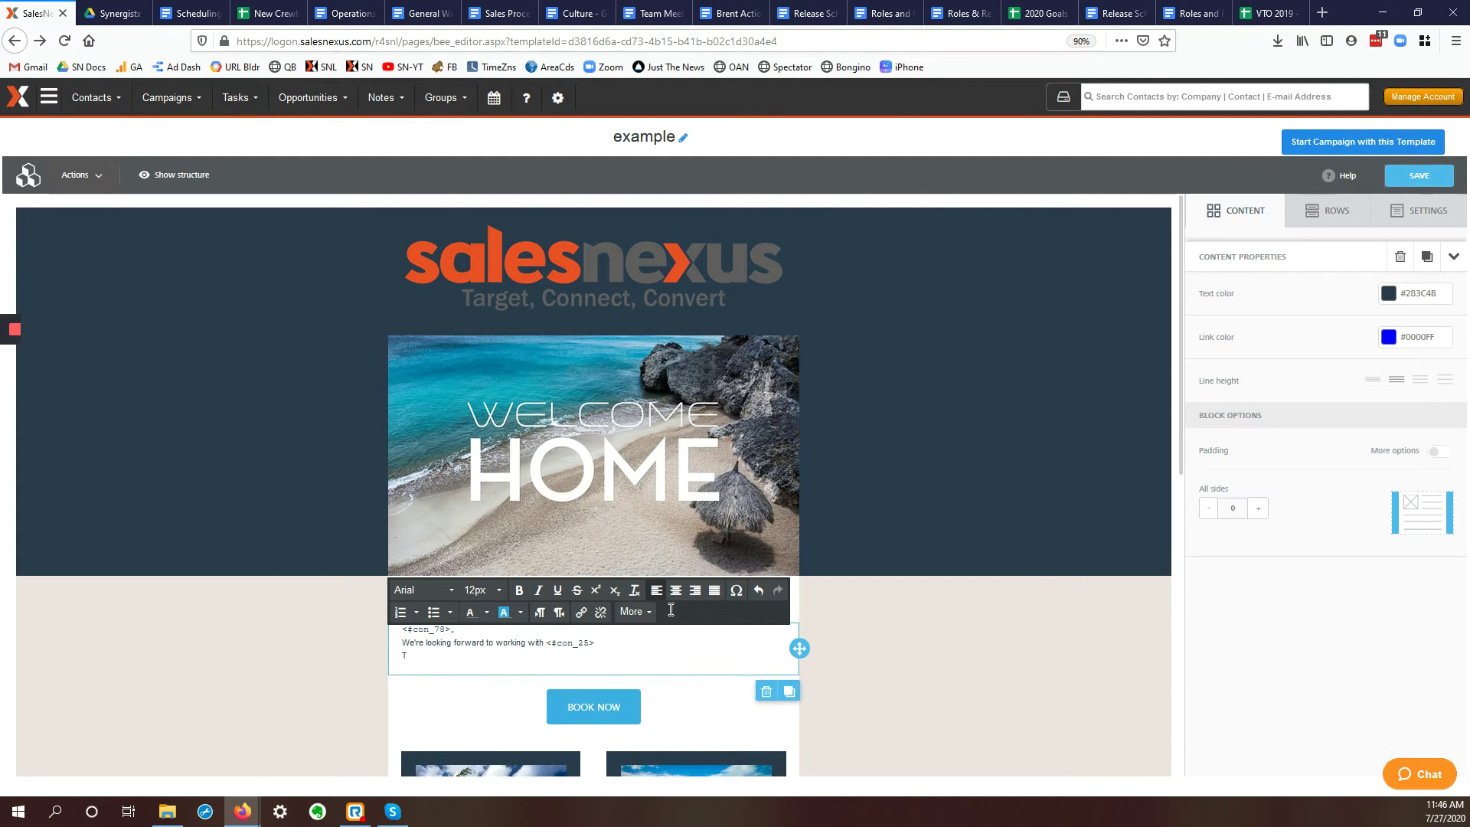
key(BackSpace)
key(Return)
text(Thanks,)
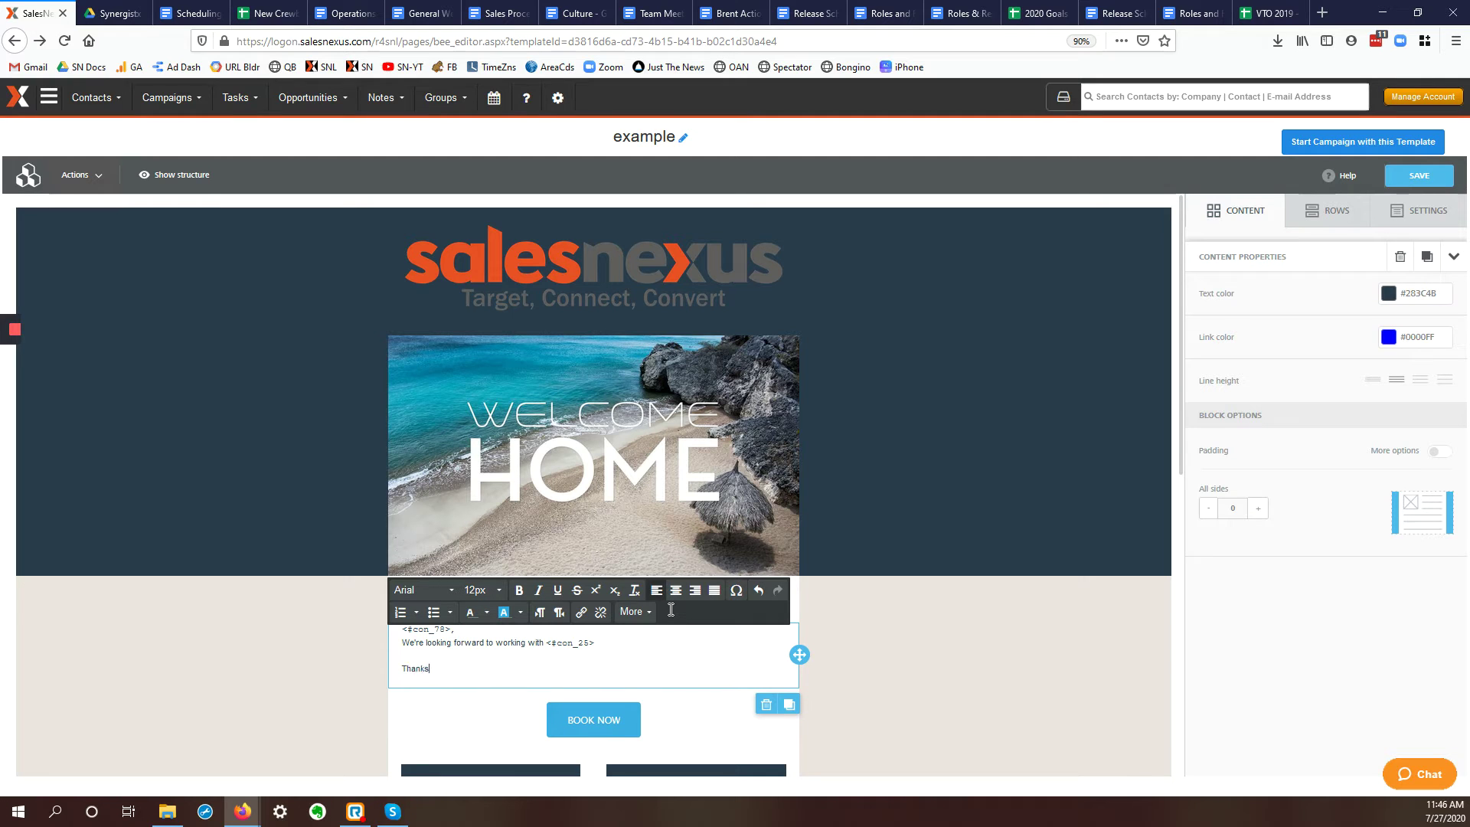
key(Return)
Insert the Contact merge field from My Record on the line below "Thanks,"
click(635, 611)
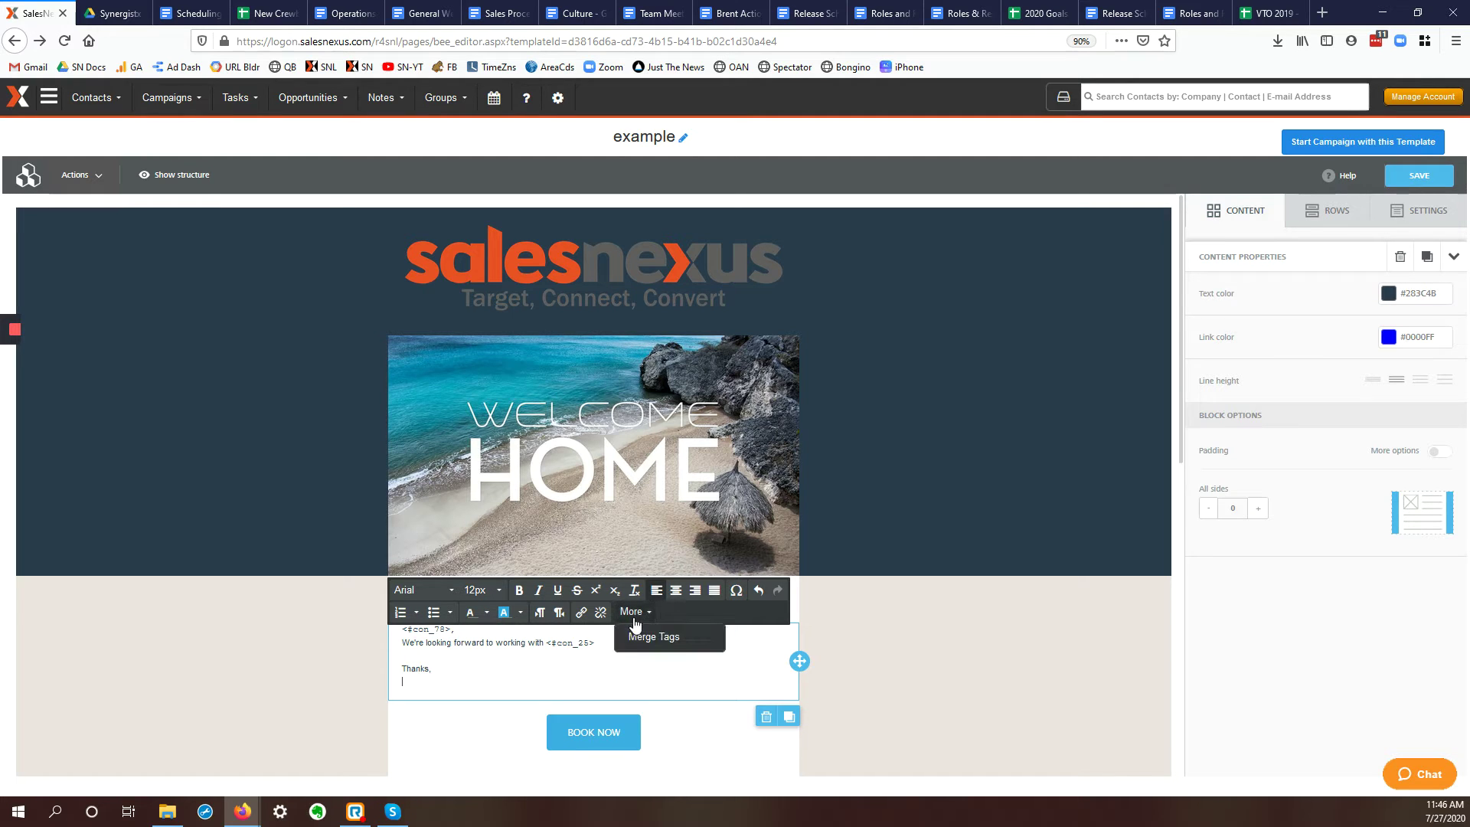
click(662, 637)
click(741, 502)
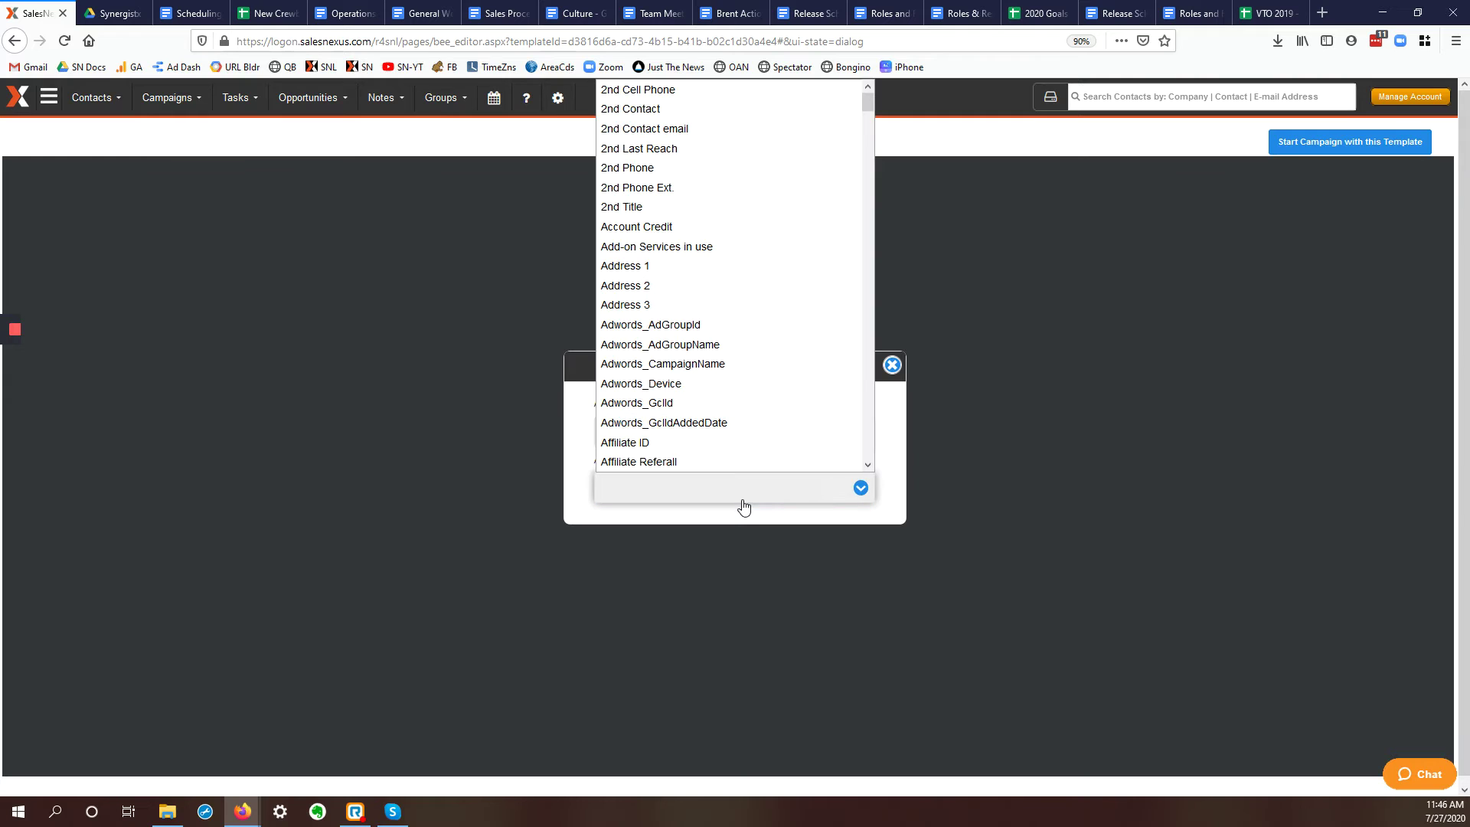
text(con)
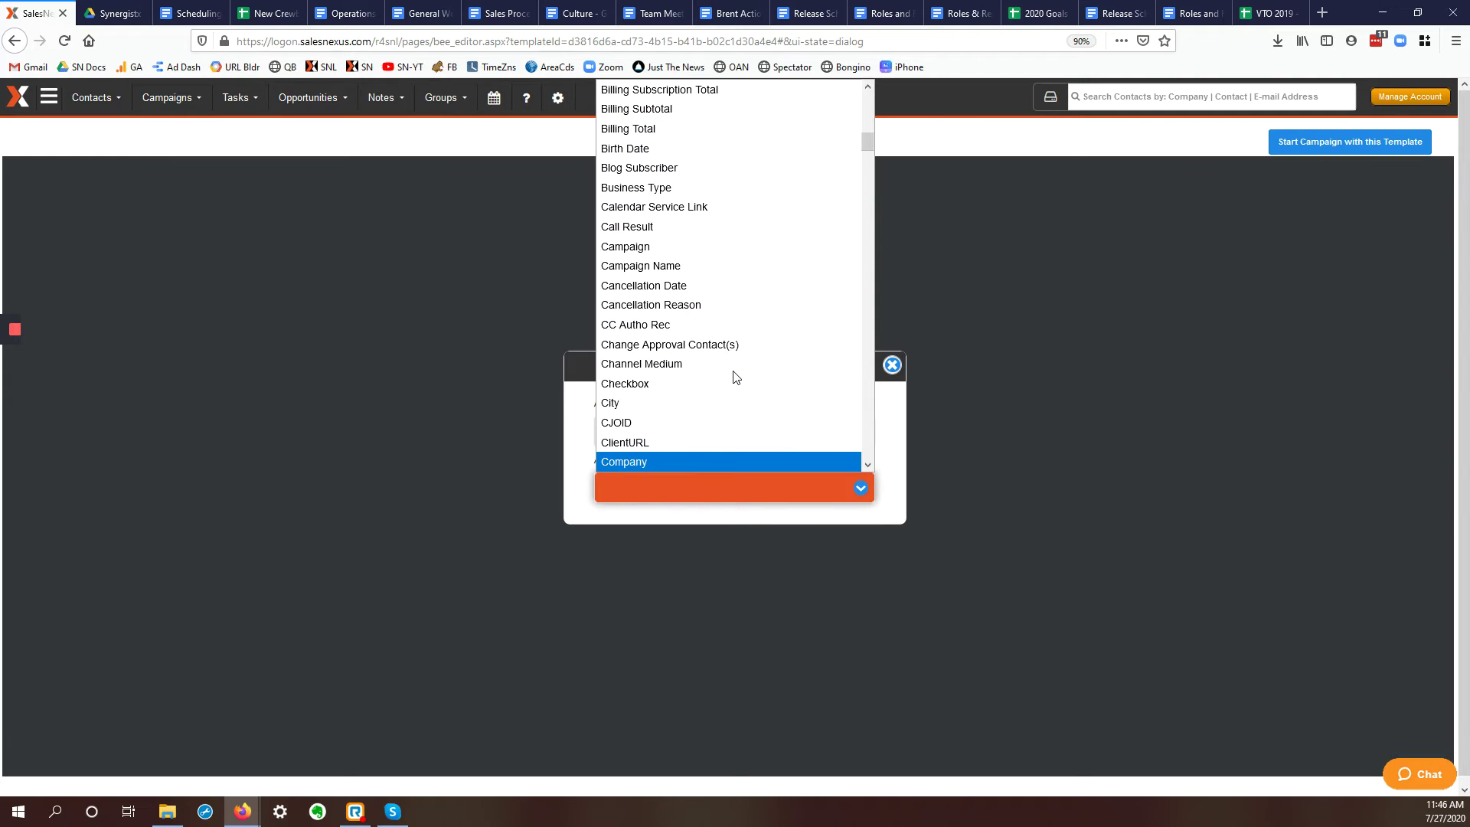
key(Down)
key(Down)
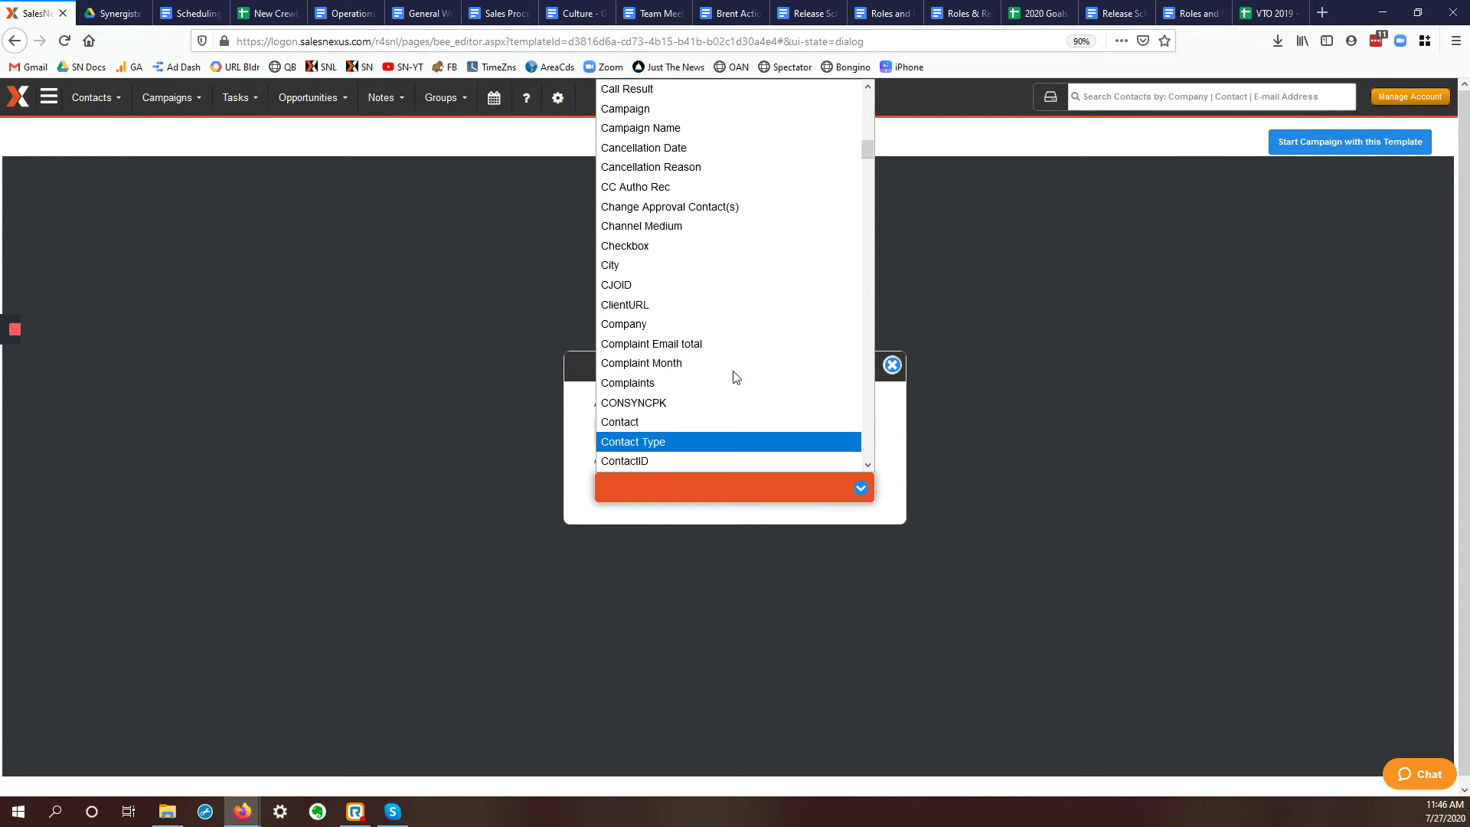
key(Up)
key(Return)
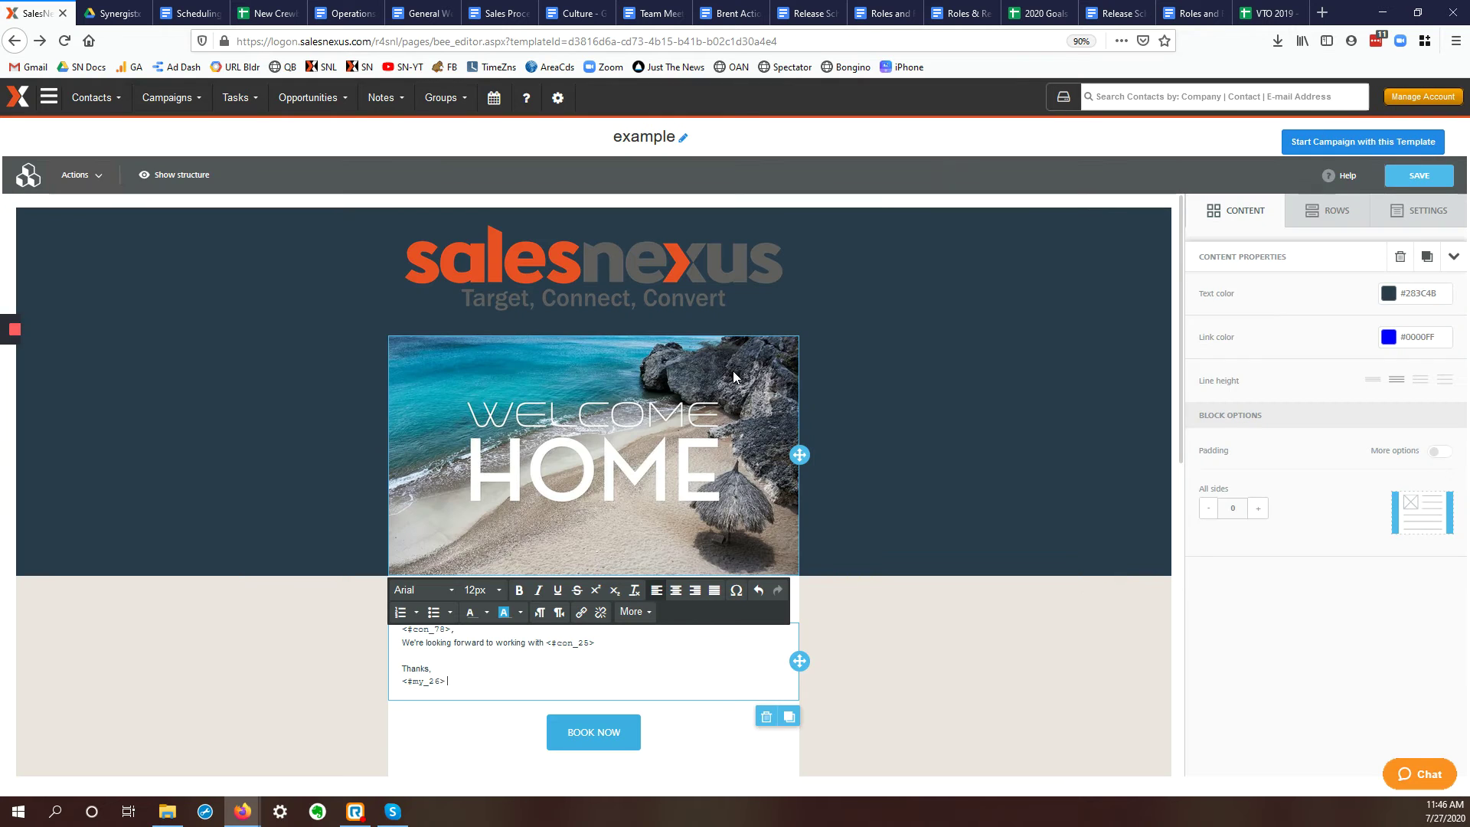
Add the Phone merge field from My Record on a new line under the sender's contact field and leave the text block
key(Return)
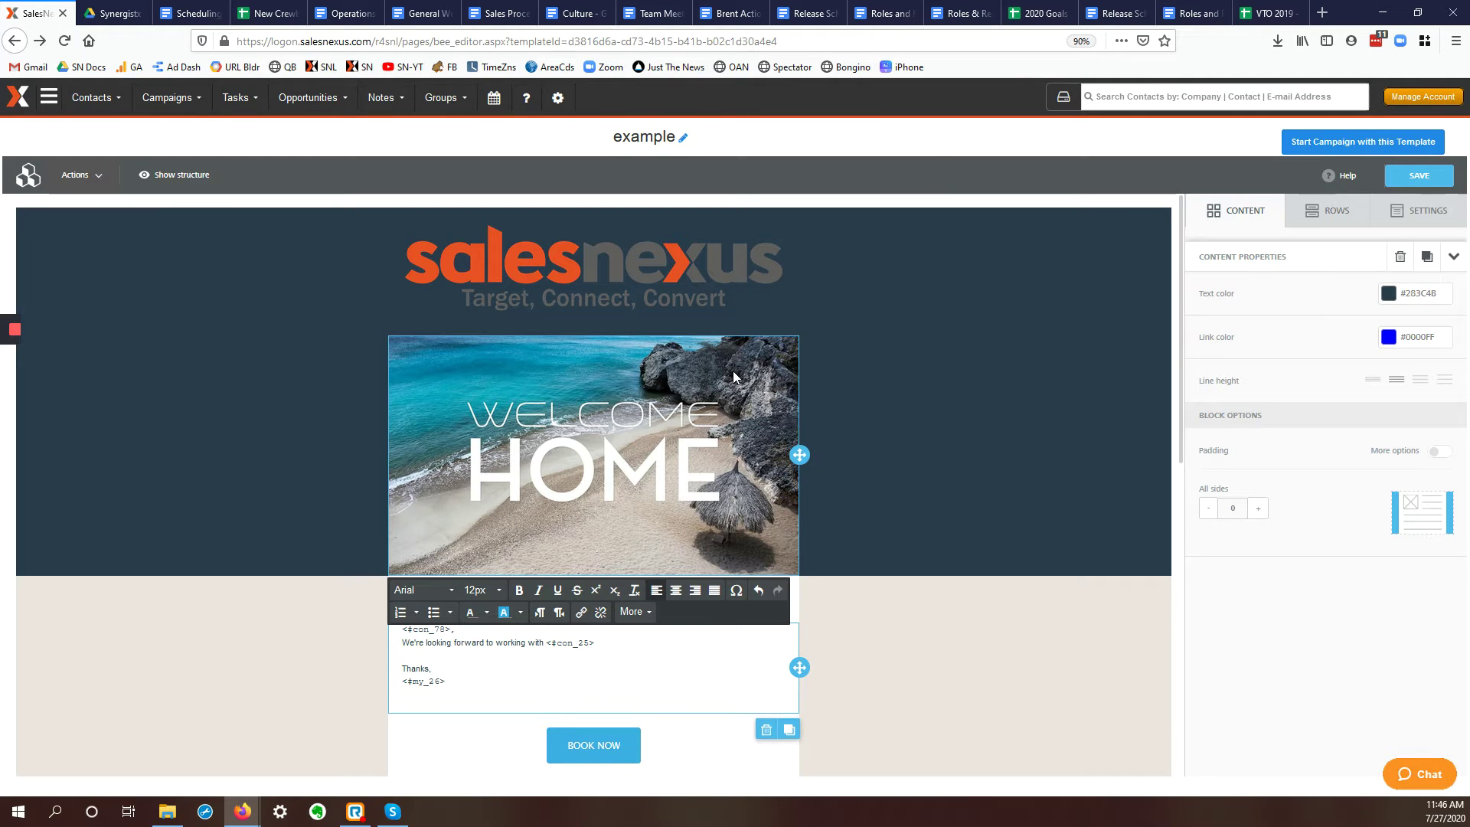
click(634, 611)
click(652, 636)
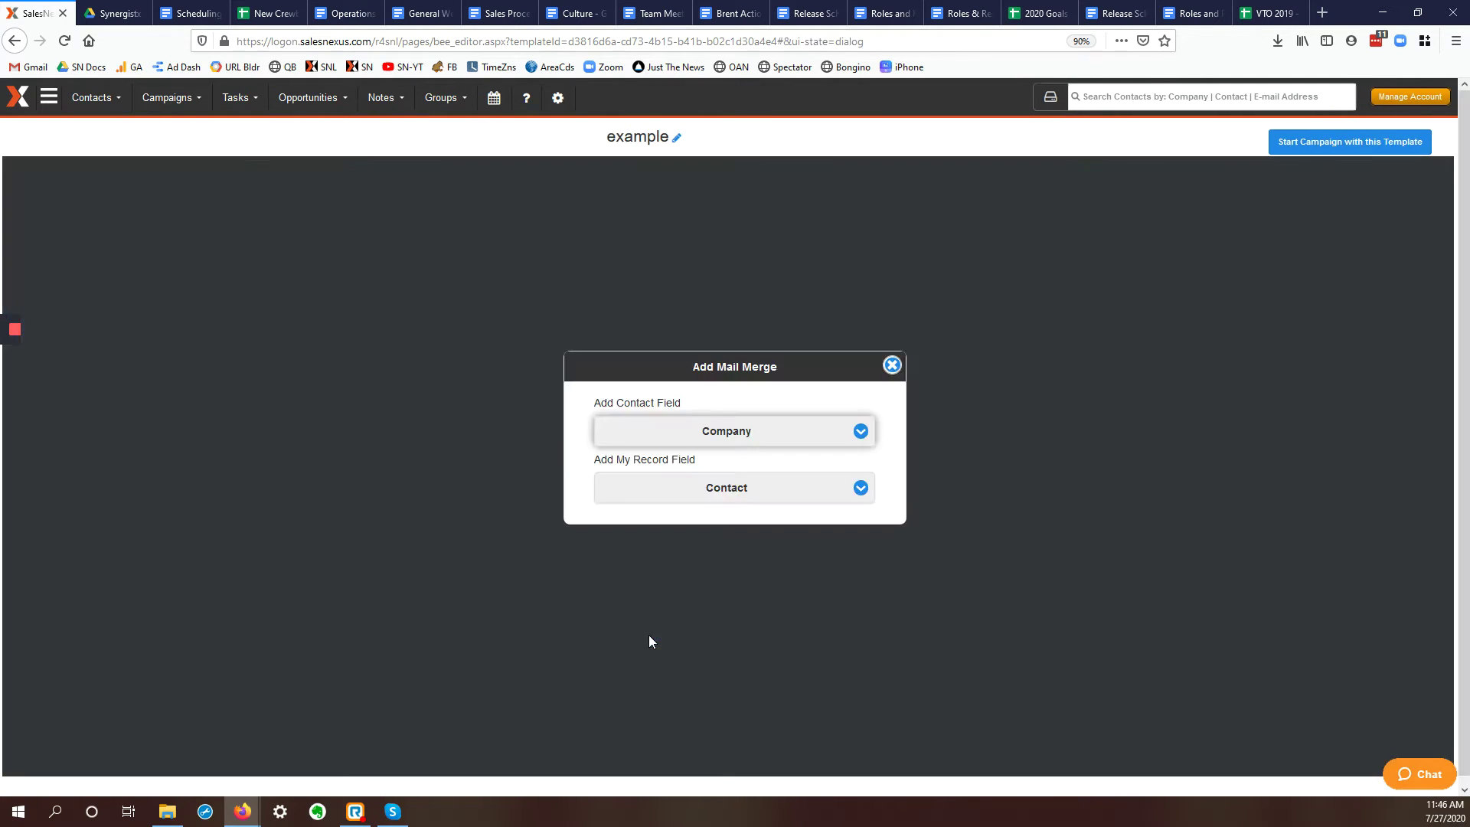
click(725, 497)
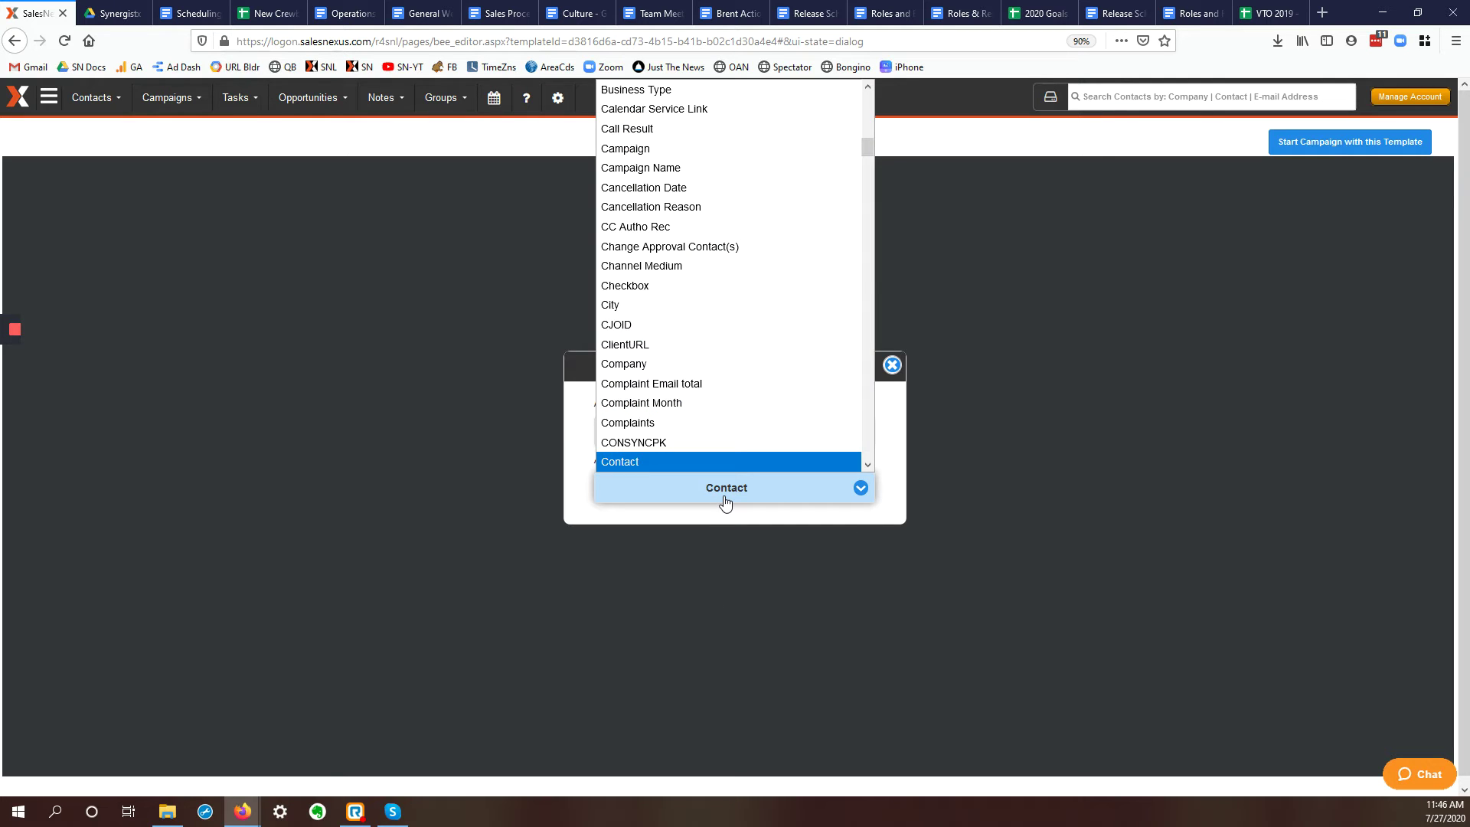
text(ph)
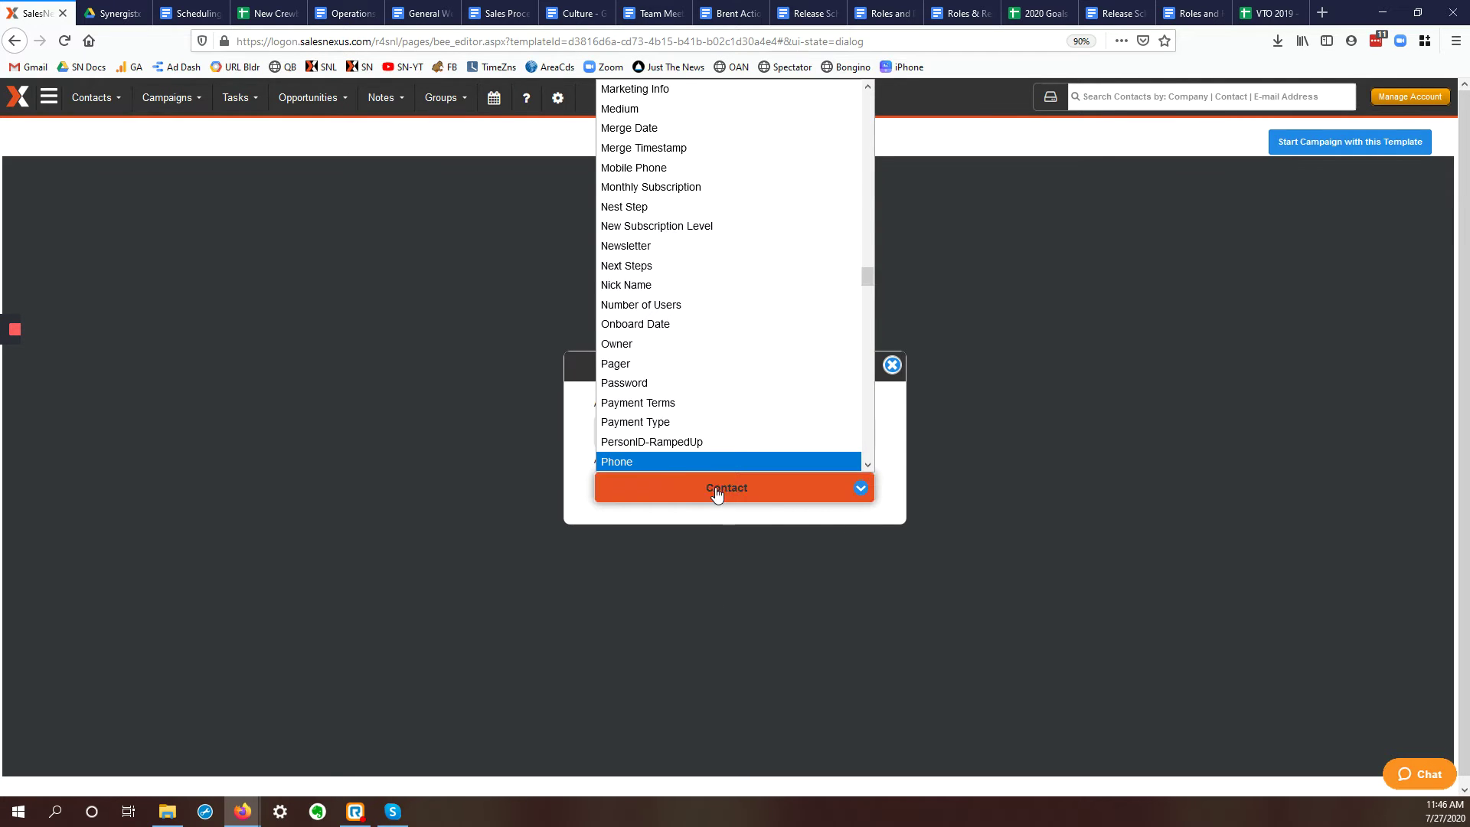
click(694, 463)
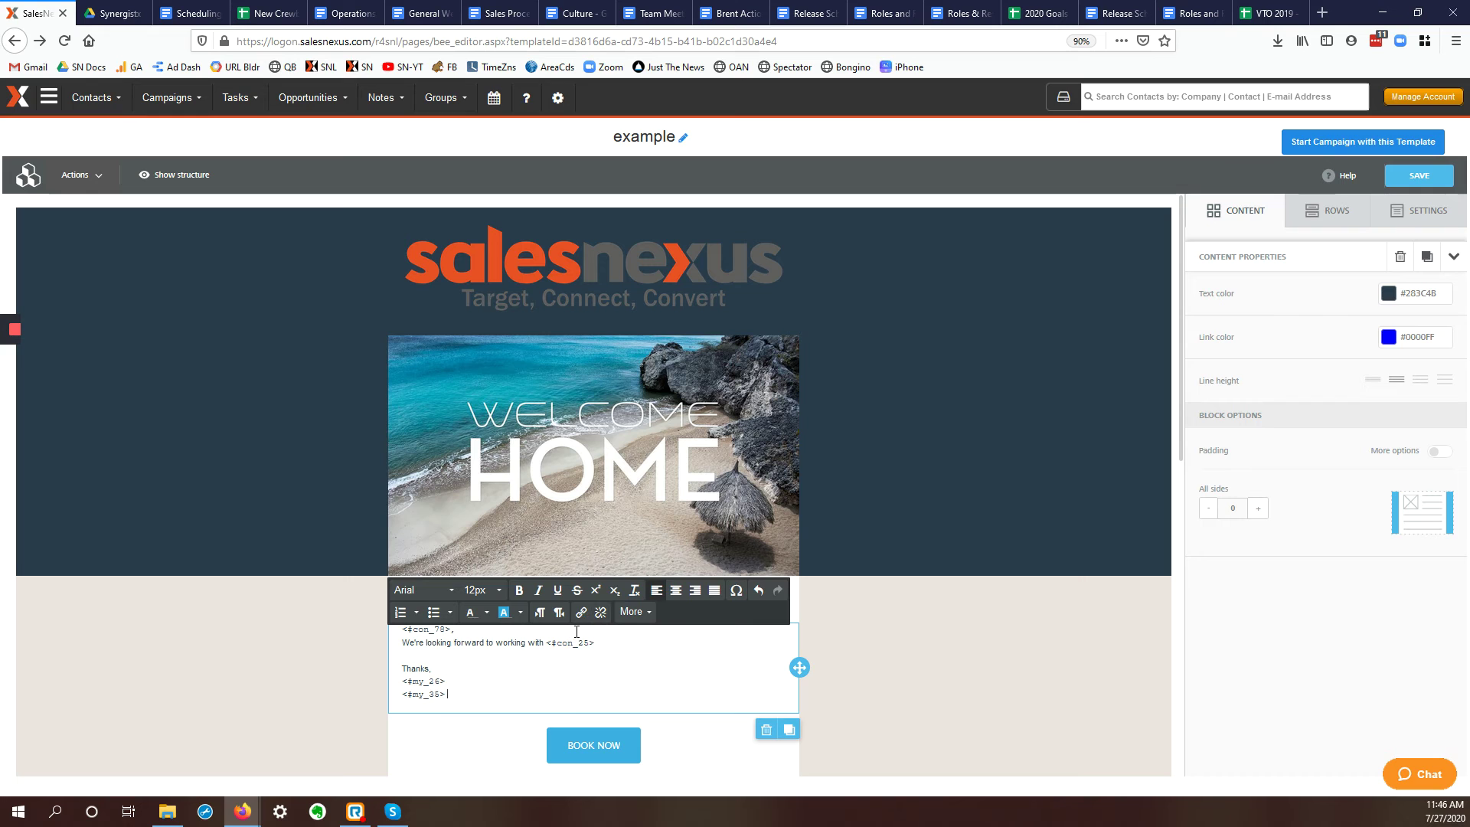
click(975, 726)
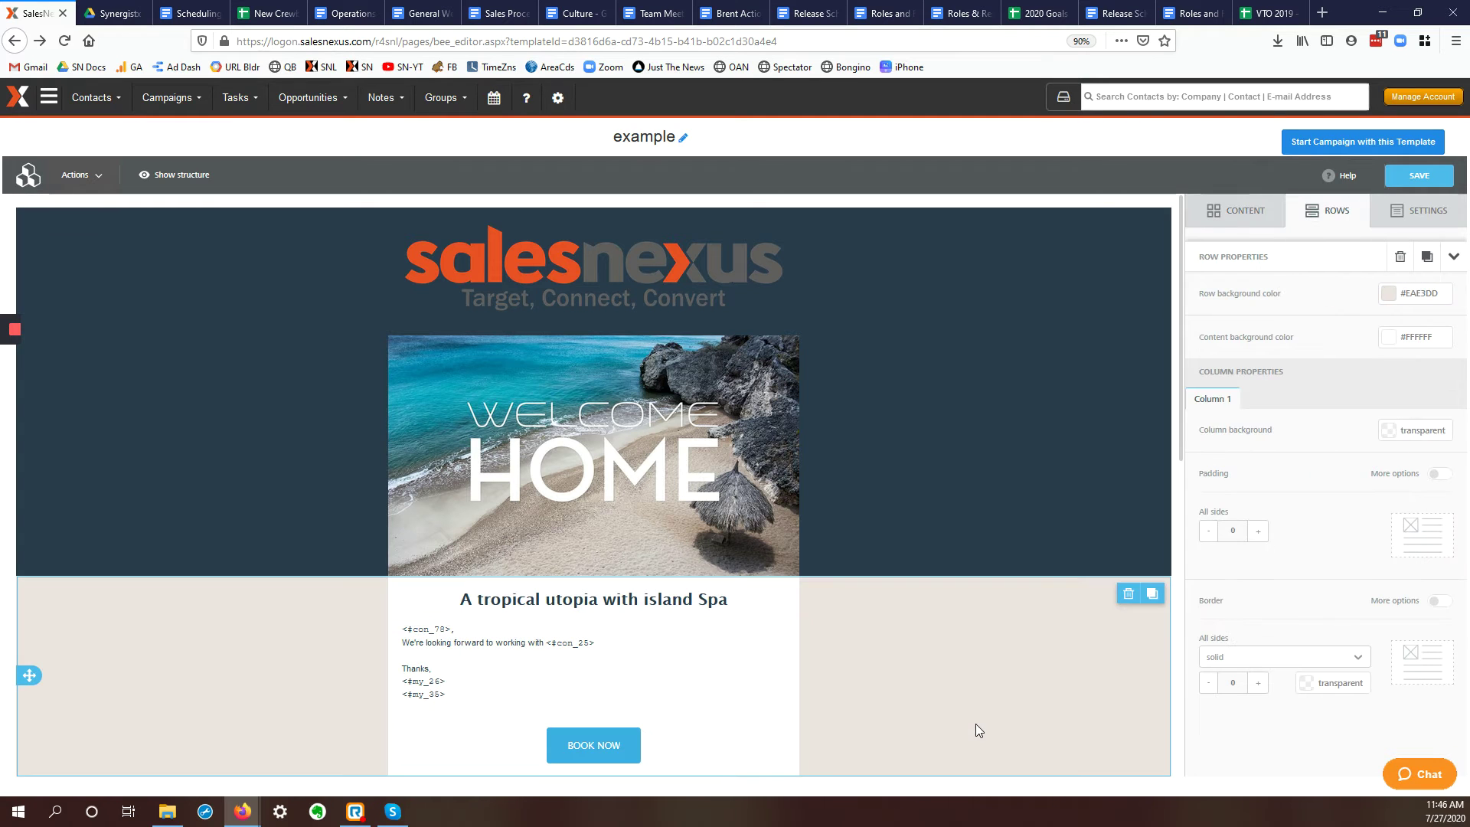
Inspect the content properties of the BOOK NOW button and the Rose Bay Resort and Hotel Bronze Playa images
scroll(633, 626, down, 2)
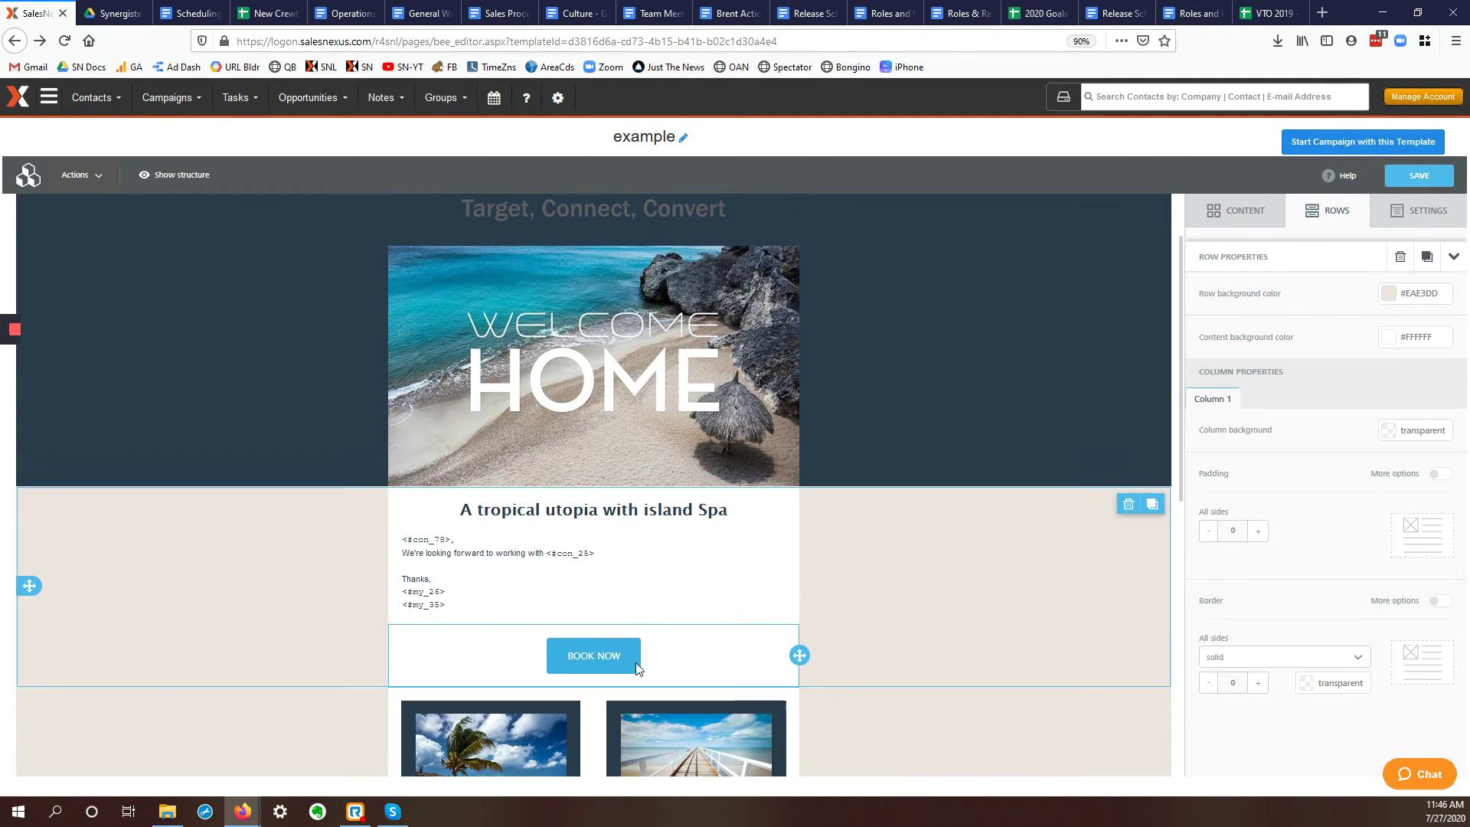
click(609, 654)
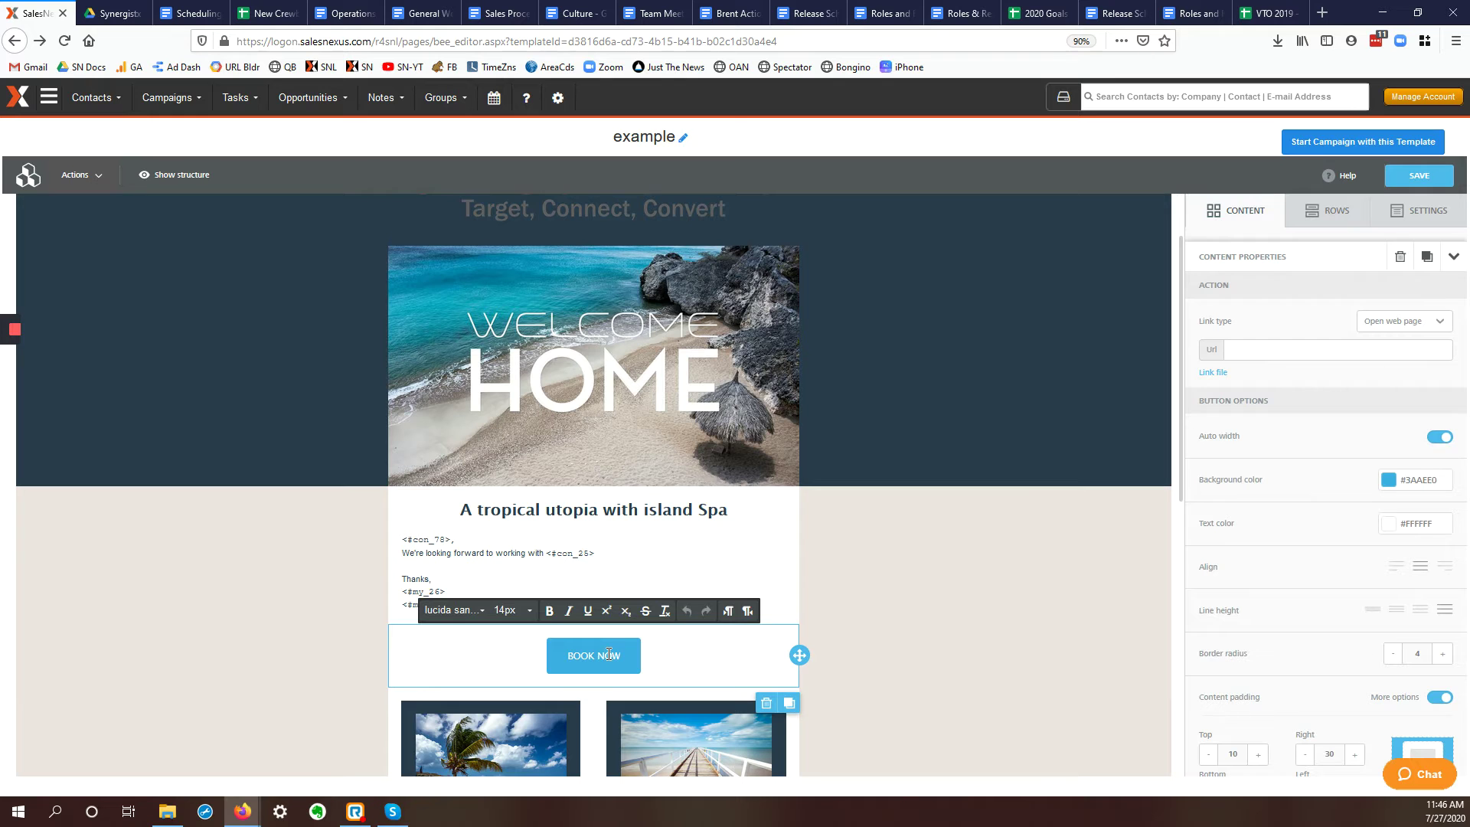
scroll(609, 654, down, 2)
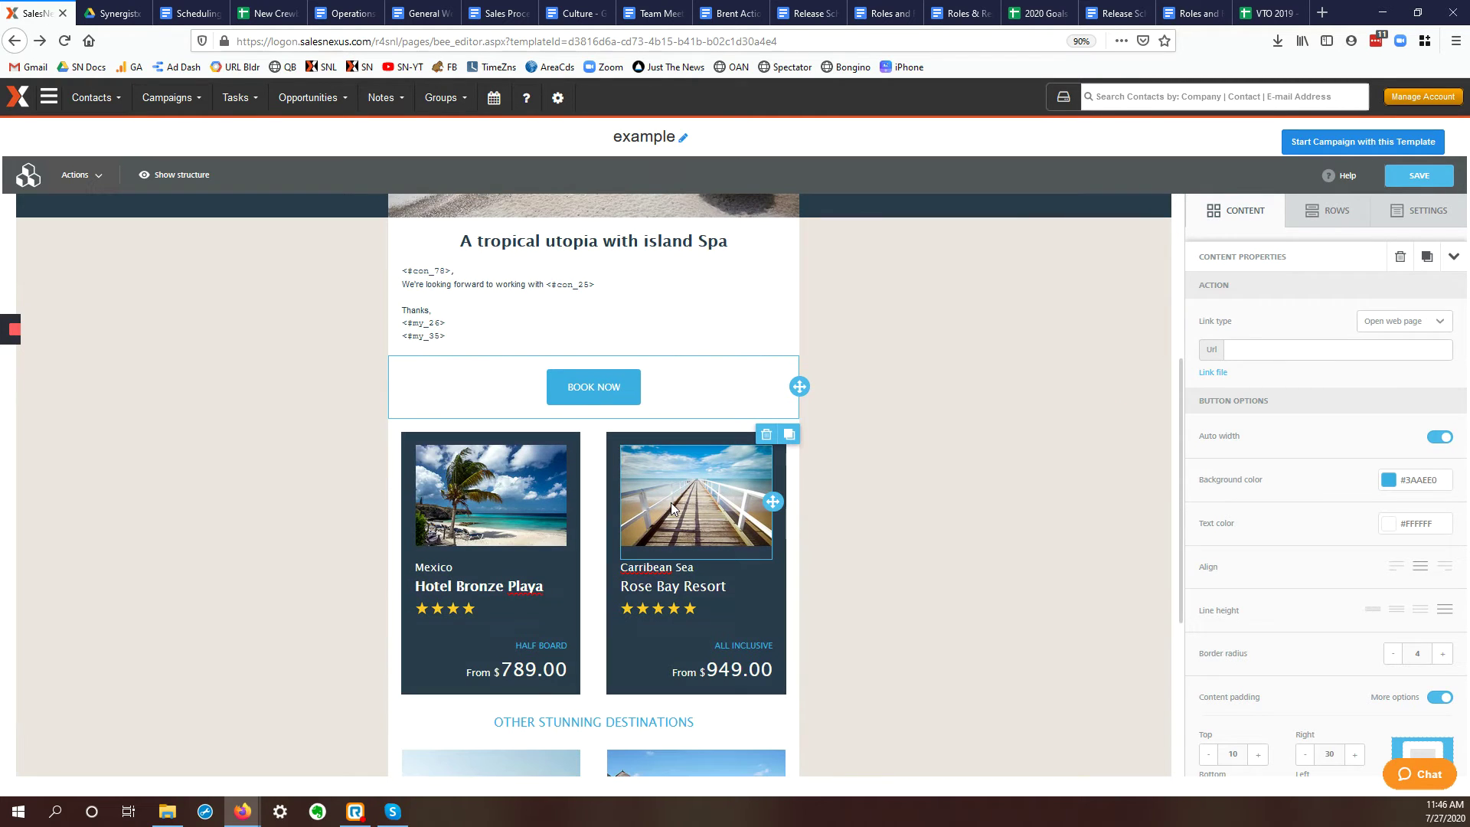
click(670, 502)
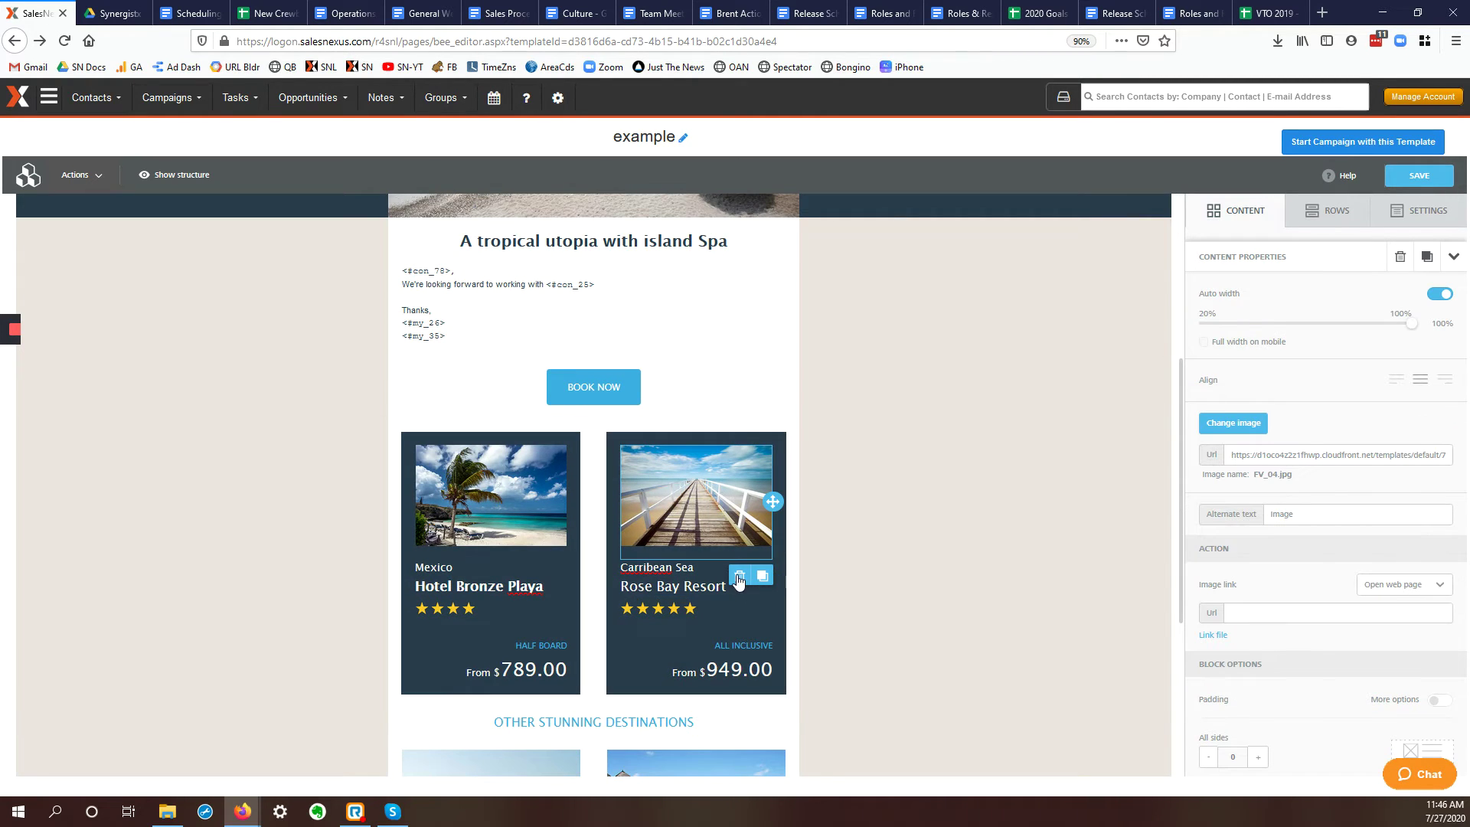
click(474, 518)
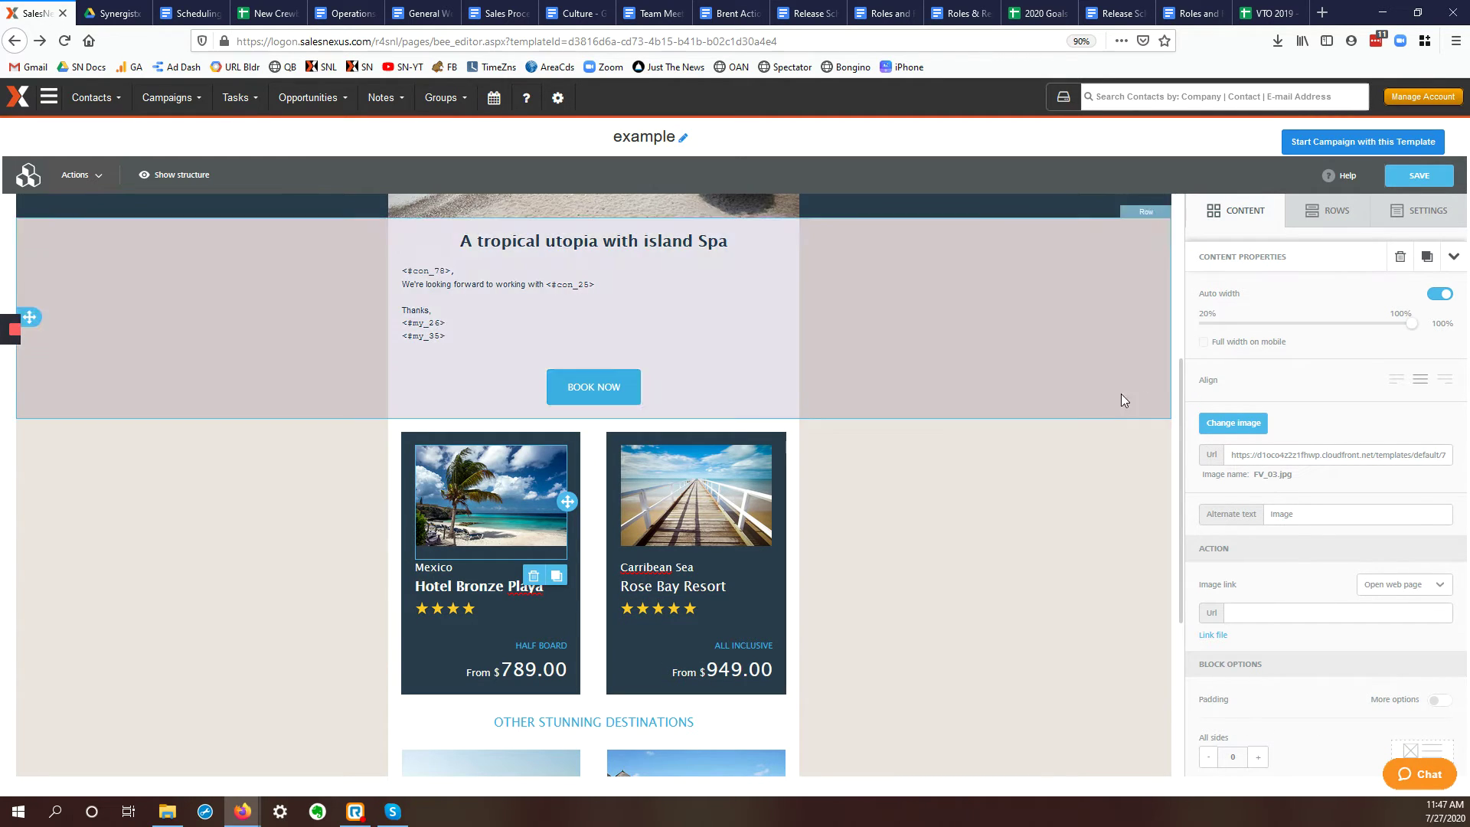
Add a single-column row directly below the WELCOME HOME image and place a button element in it
scroll(1110, 422, up, 3)
scroll(1109, 428, up, 1)
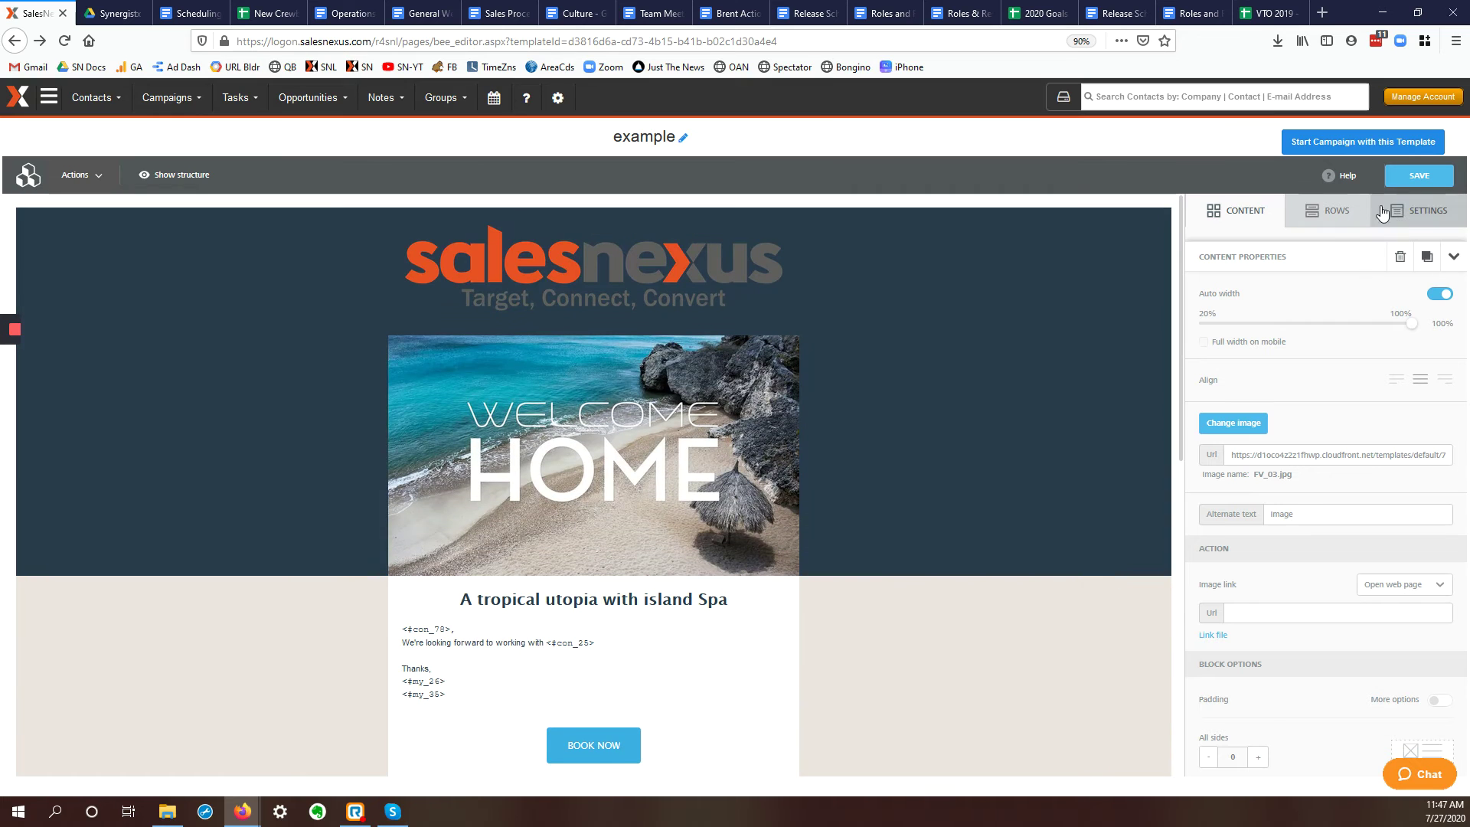
click(1335, 214)
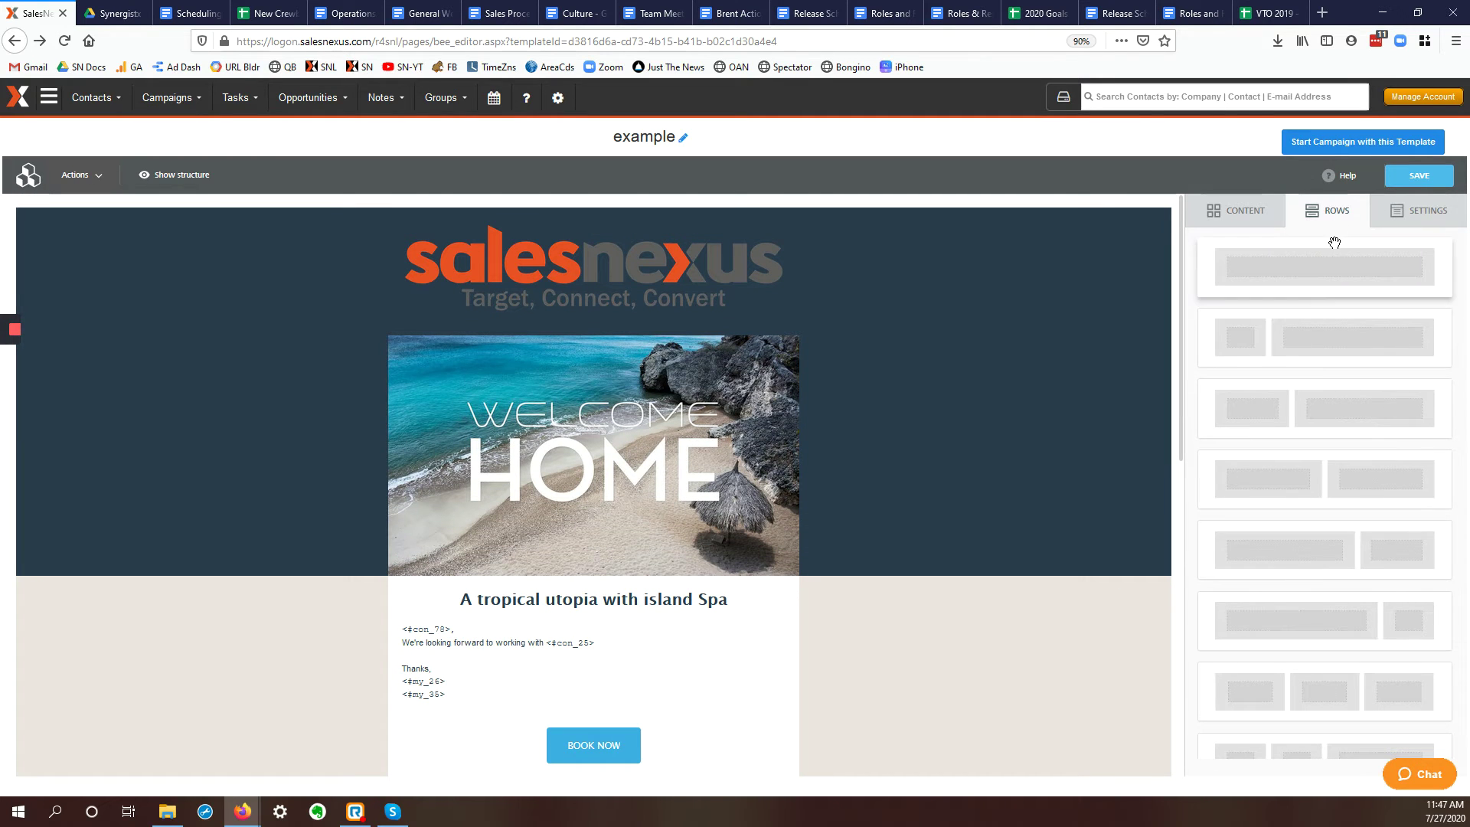
drag(1330, 270, 525, 571)
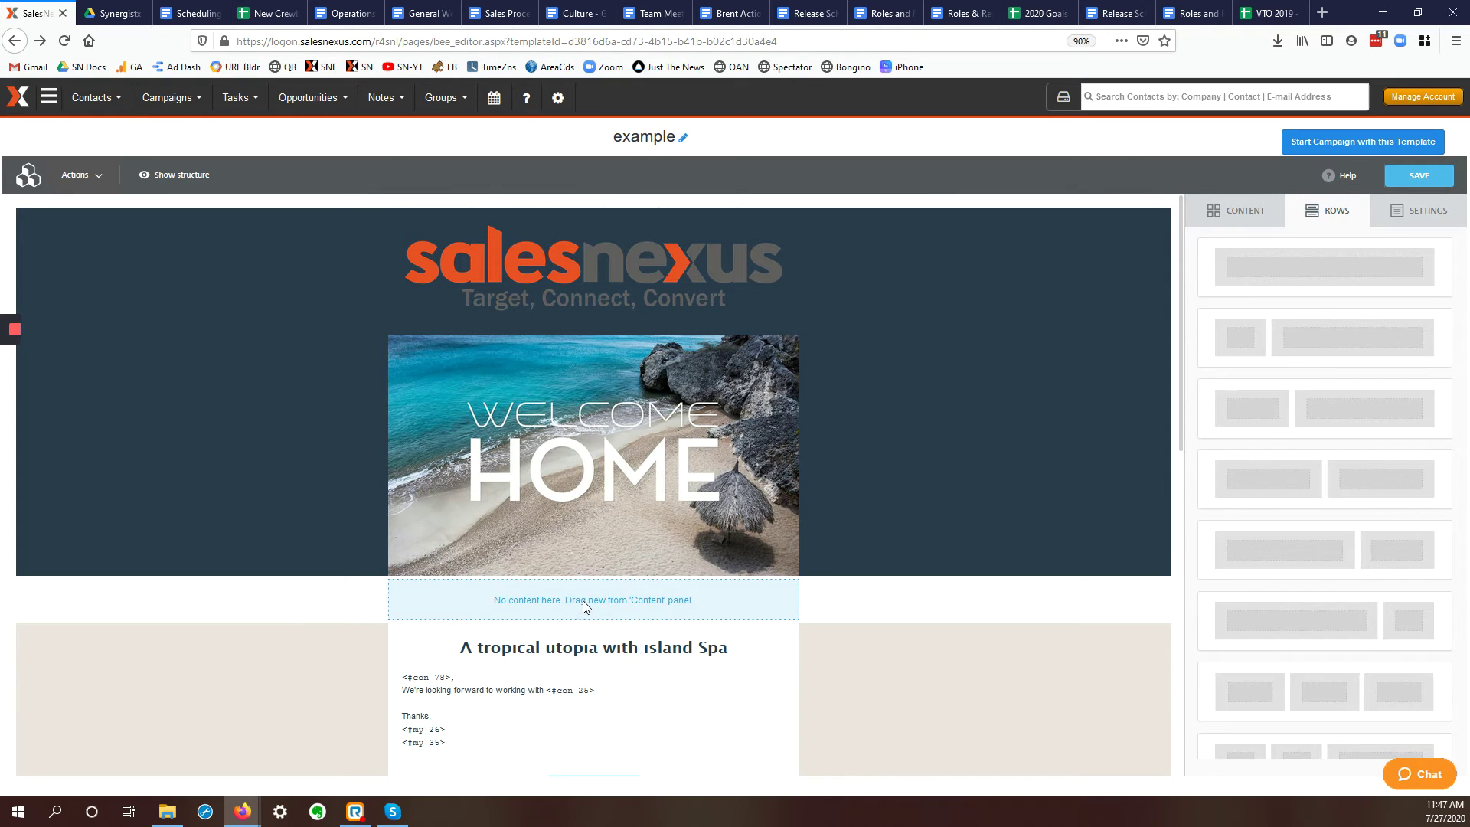
click(1234, 218)
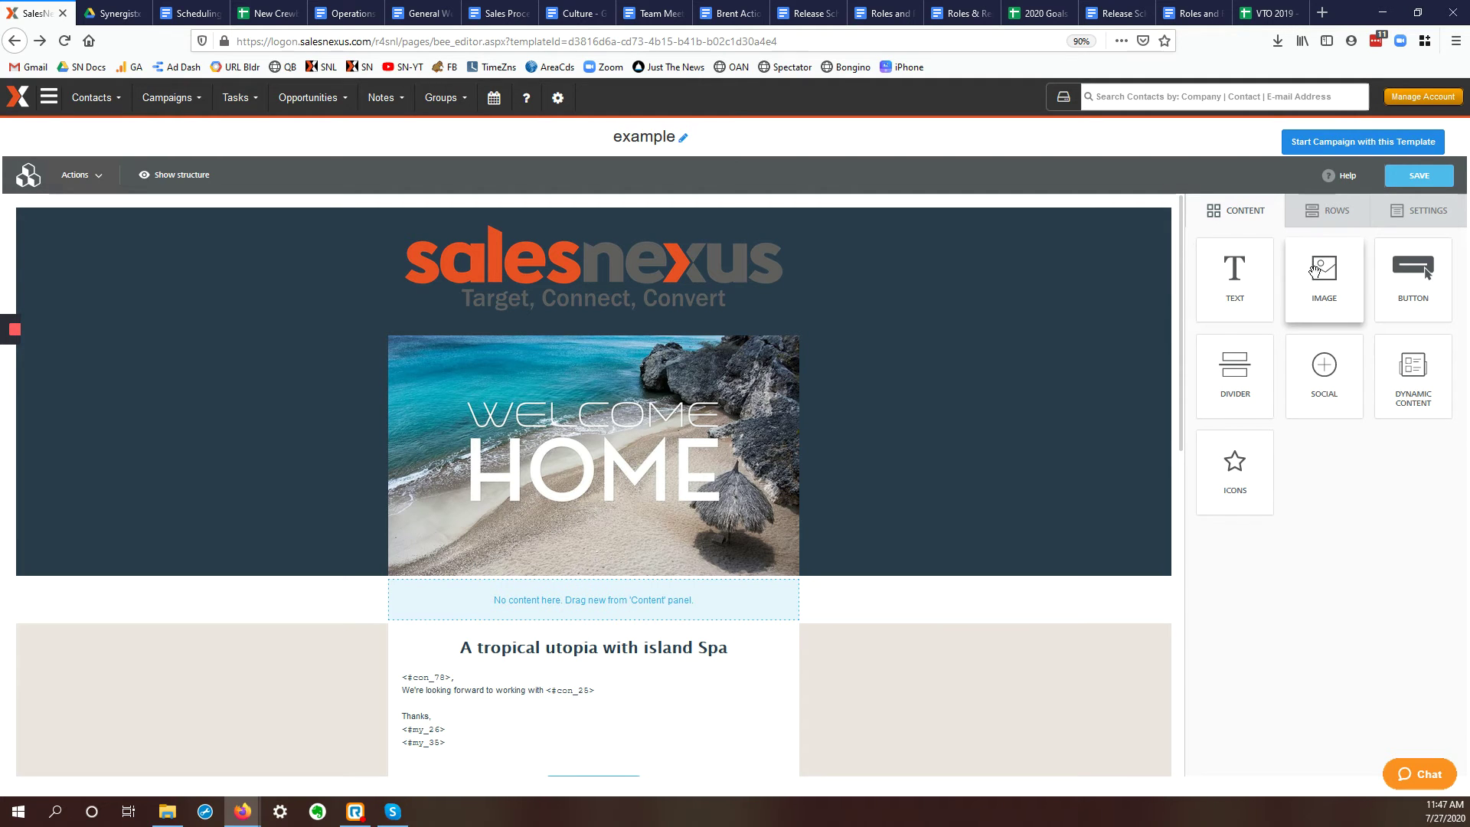
drag(1422, 272, 579, 598)
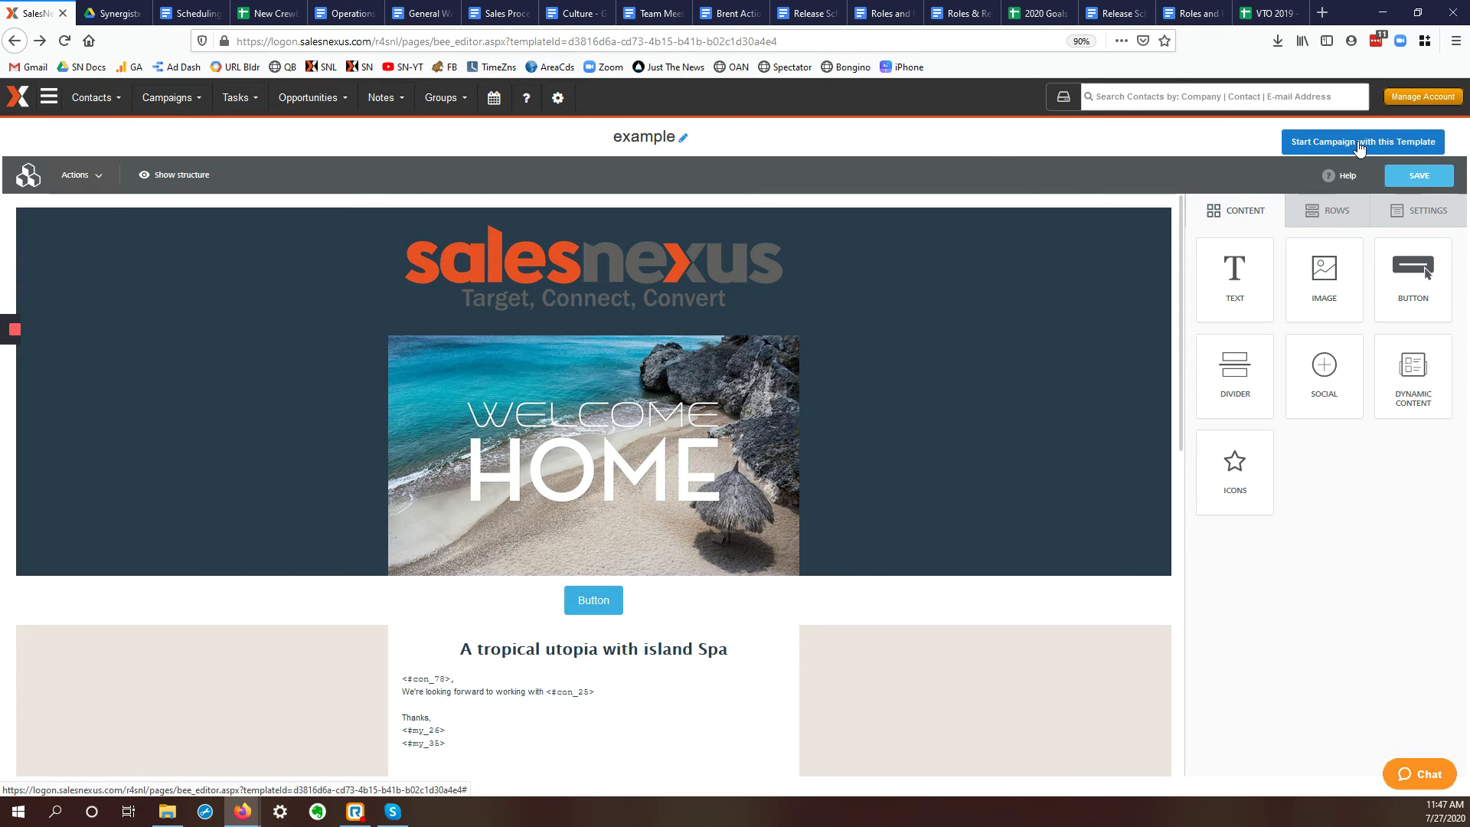
Preview the email template in desktop mode and look through its layout
click(80, 180)
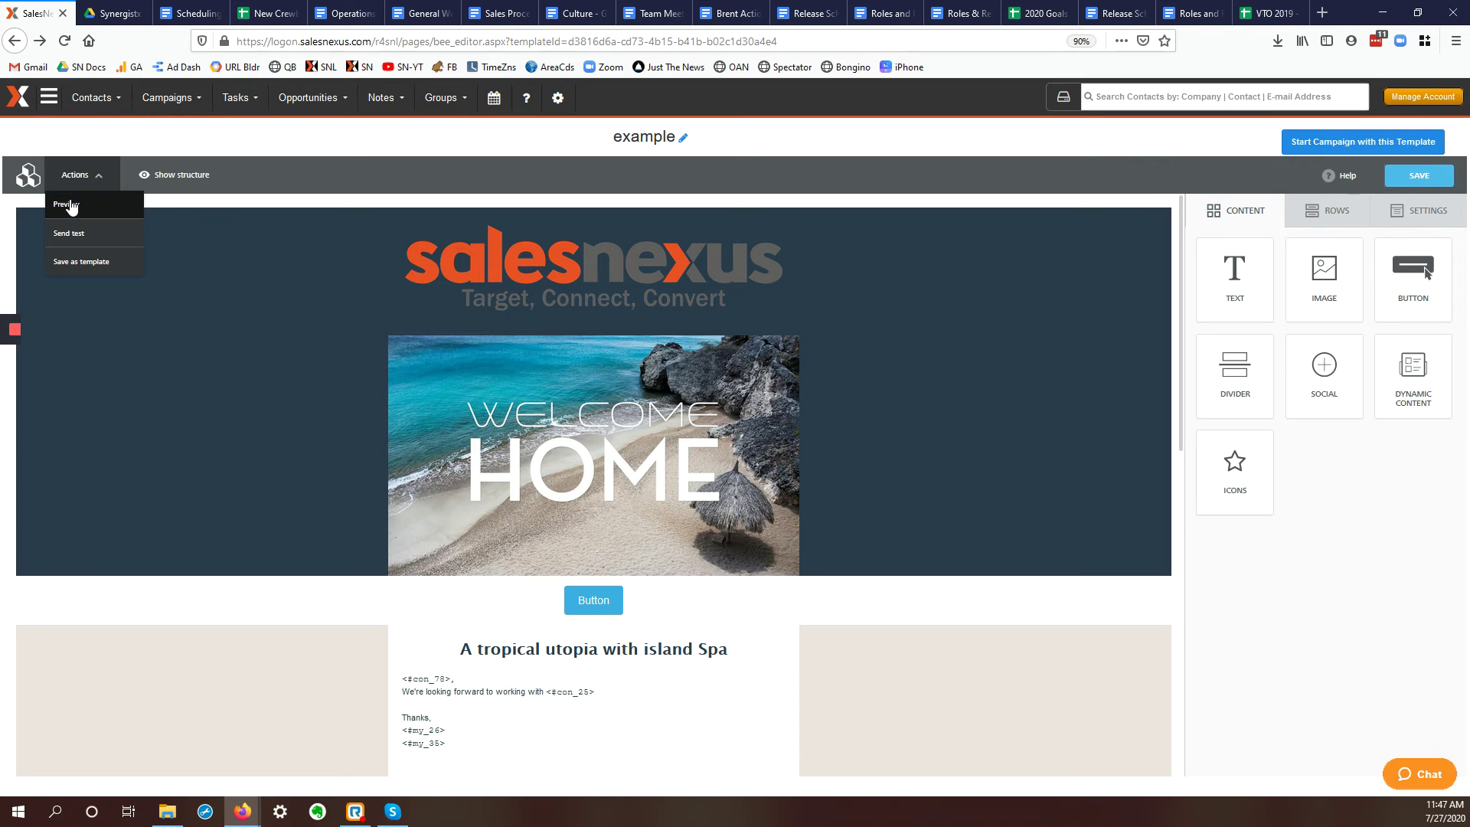
click(69, 206)
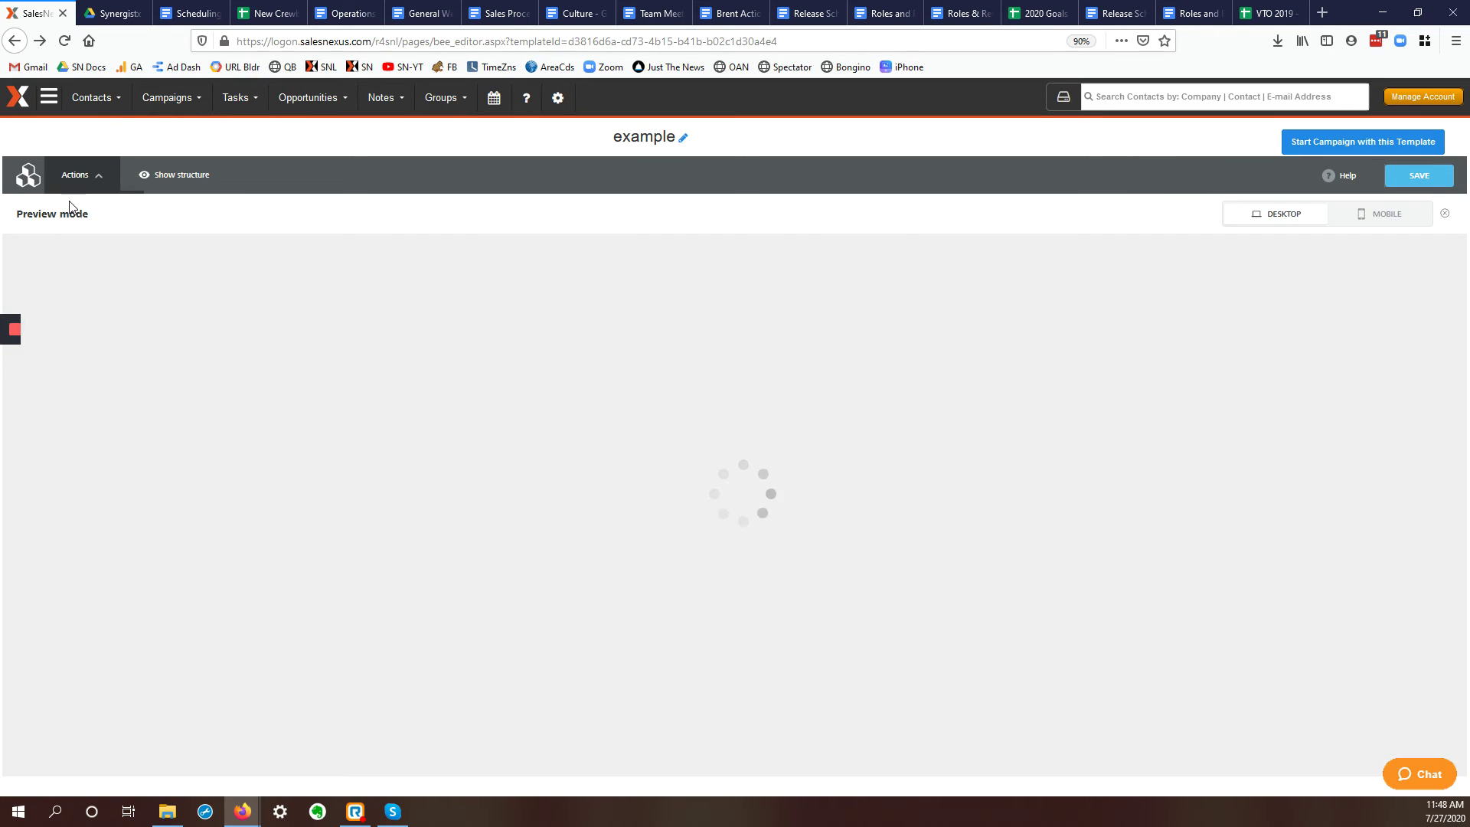
scroll(658, 413, down, 10)
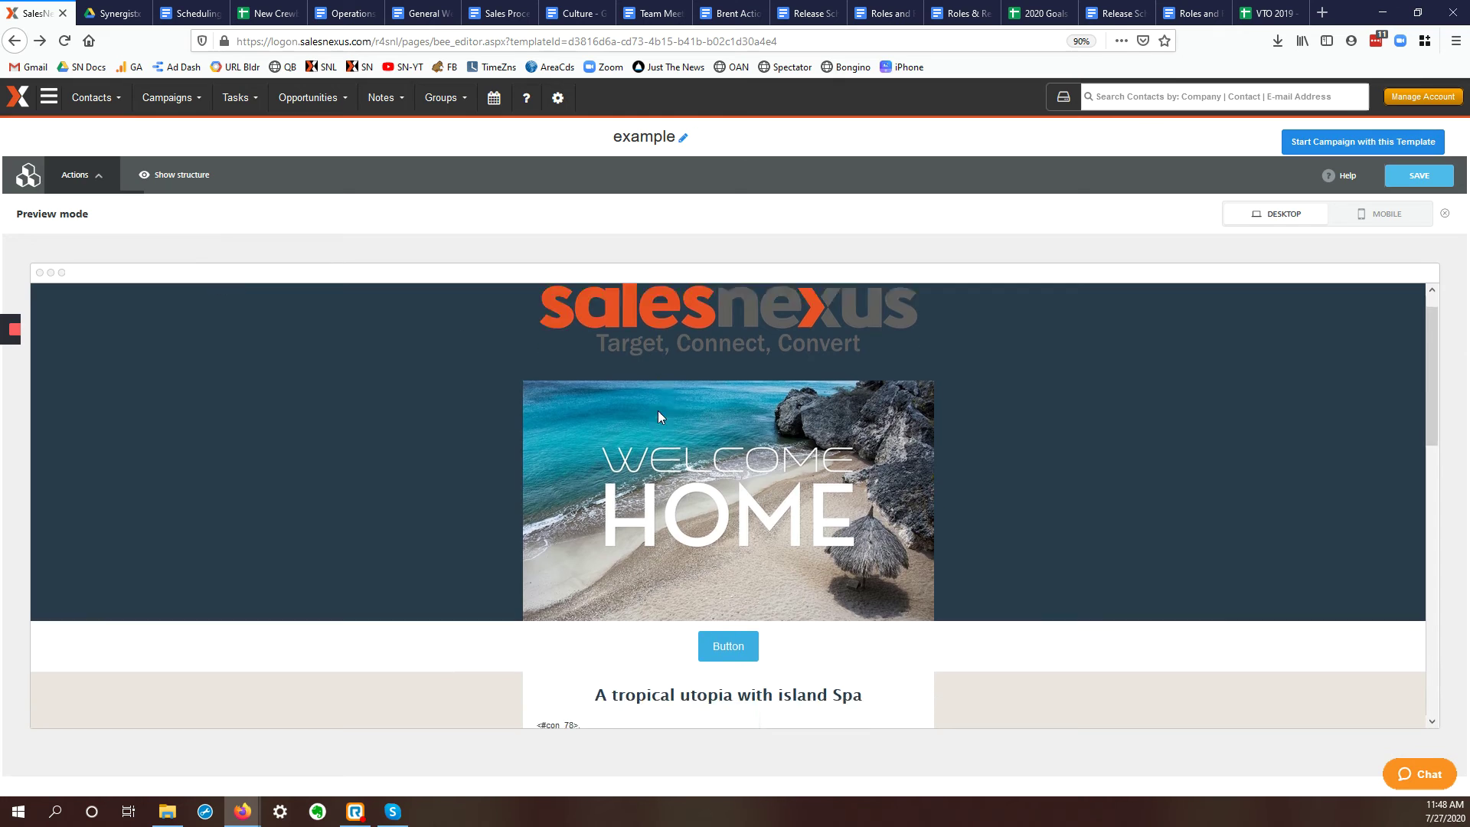
scroll(655, 423, down, 4)
scroll(656, 422, up, 12)
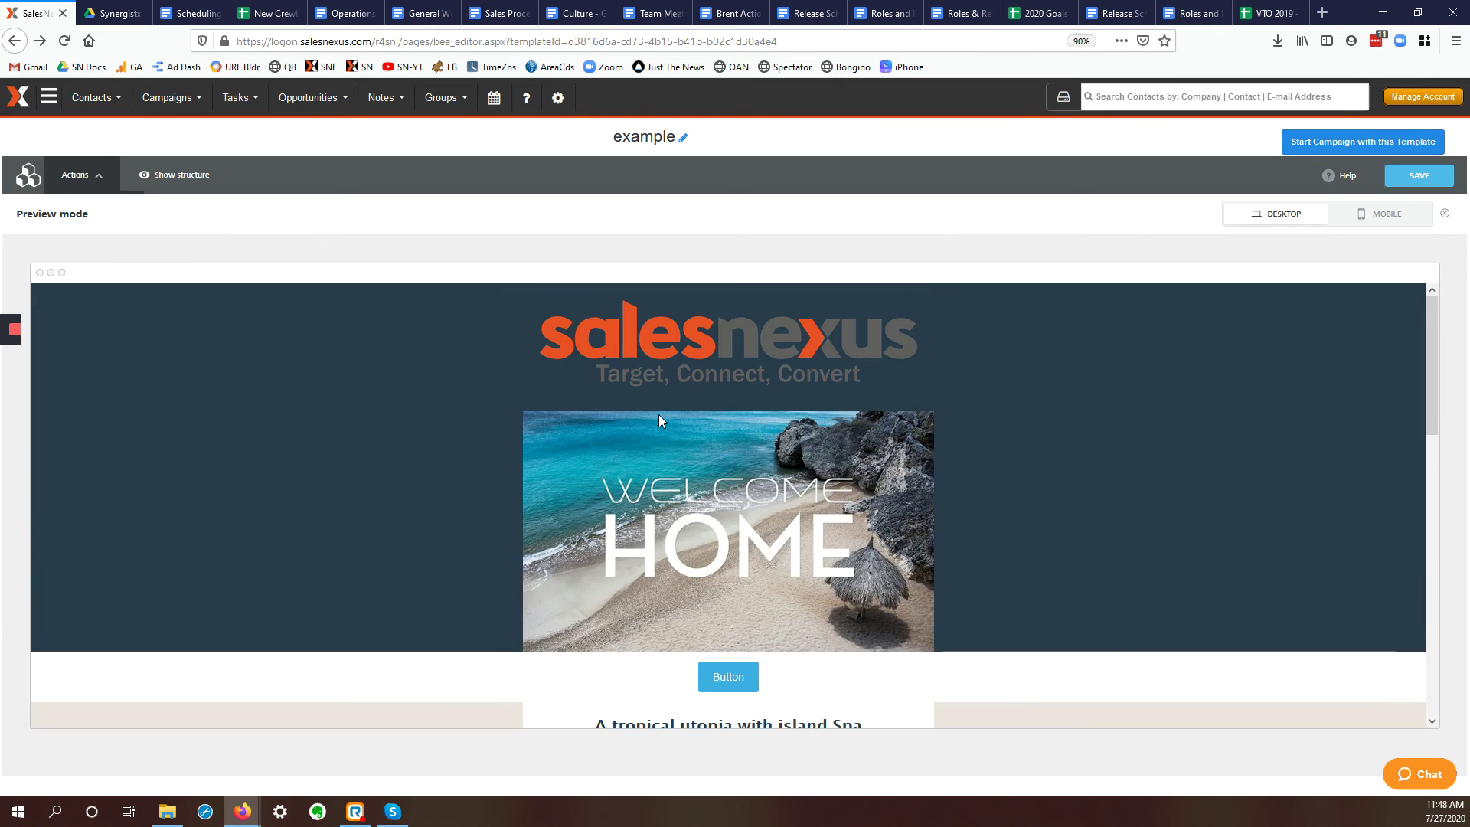
Compare the template's mobile and desktop previews, and return to the editor
click(1364, 215)
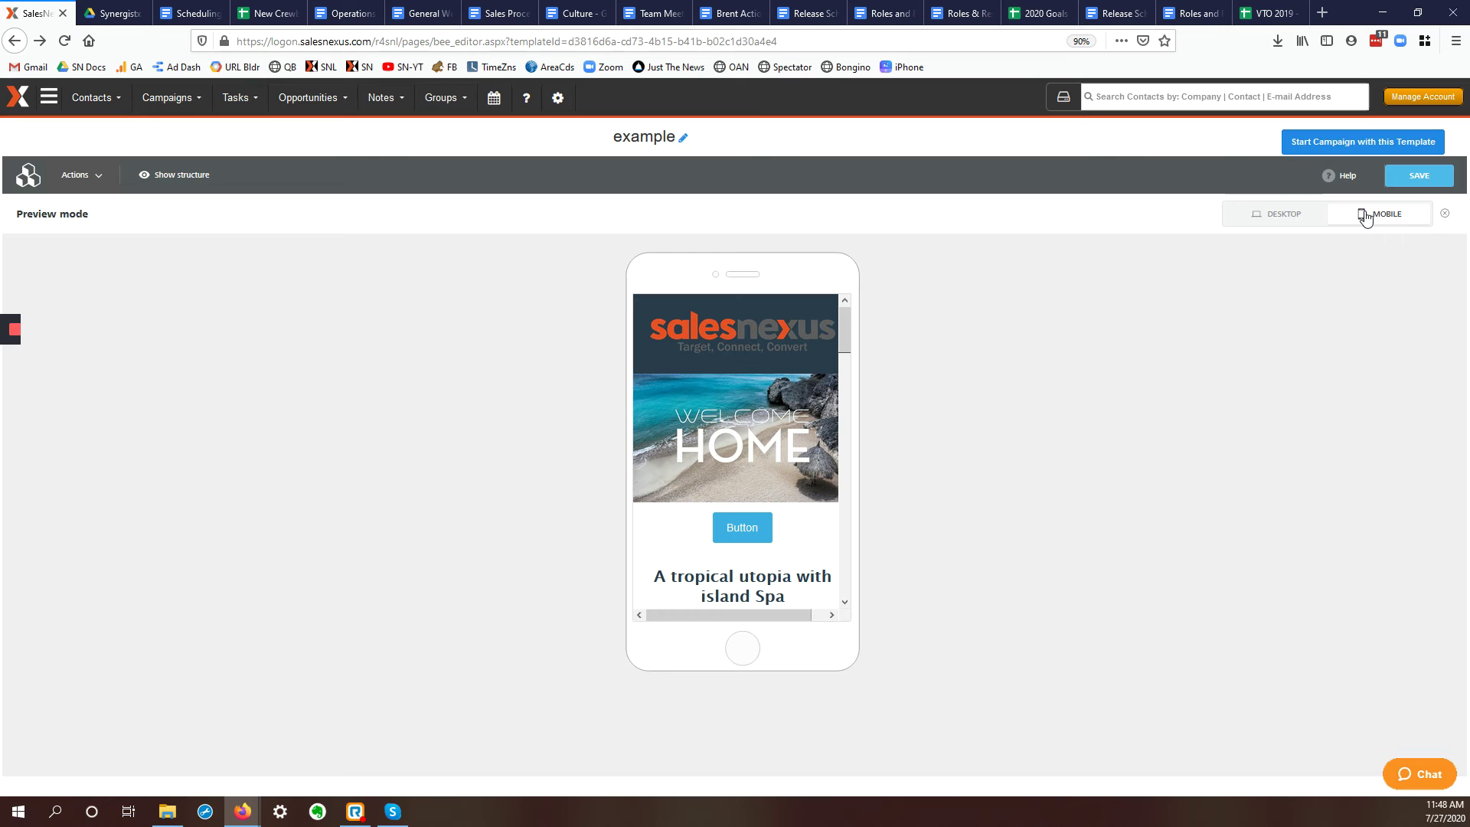
click(1267, 215)
click(1368, 213)
click(1259, 216)
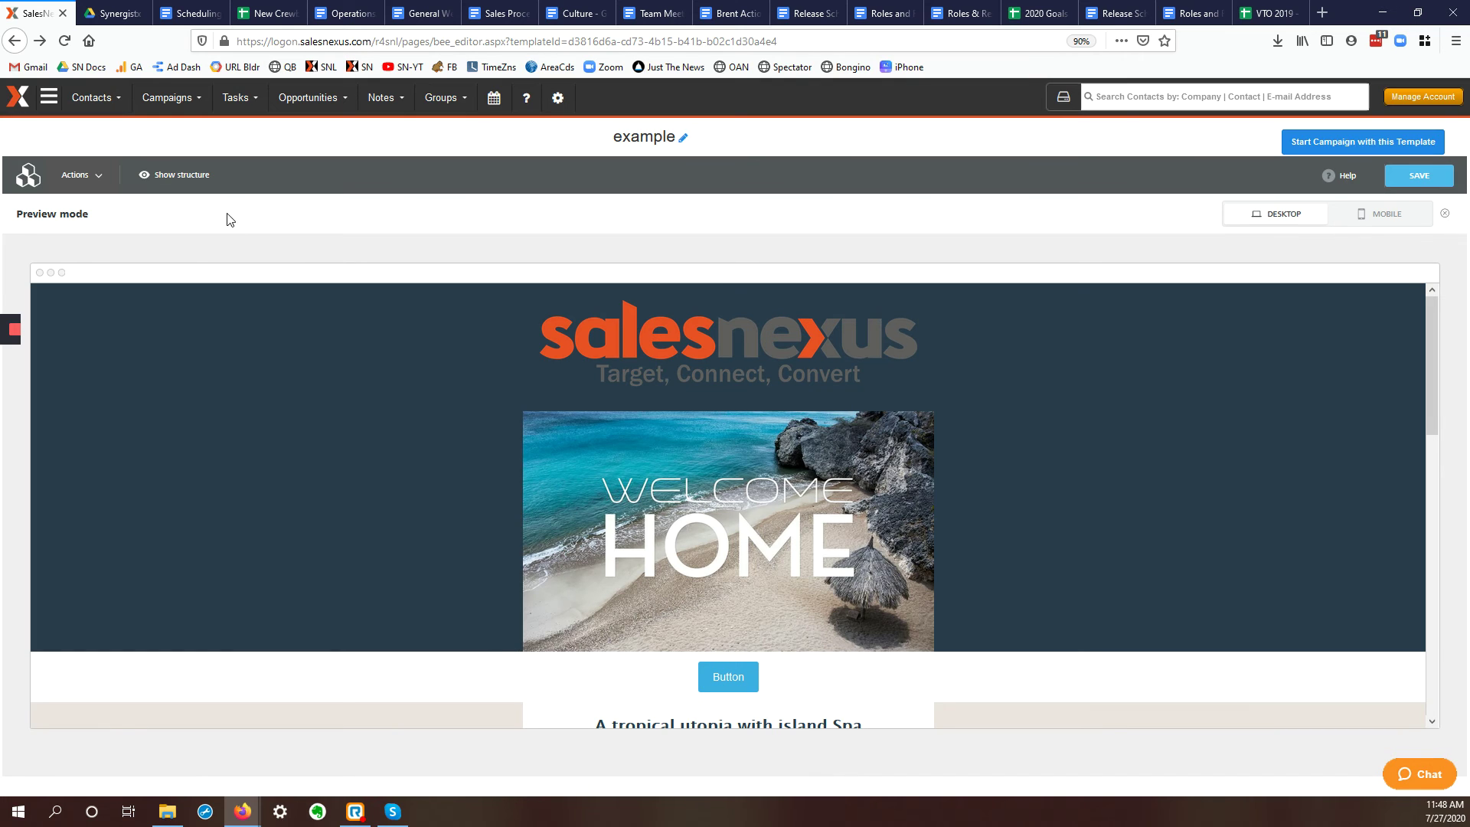
click(89, 177)
click(92, 178)
click(1444, 214)
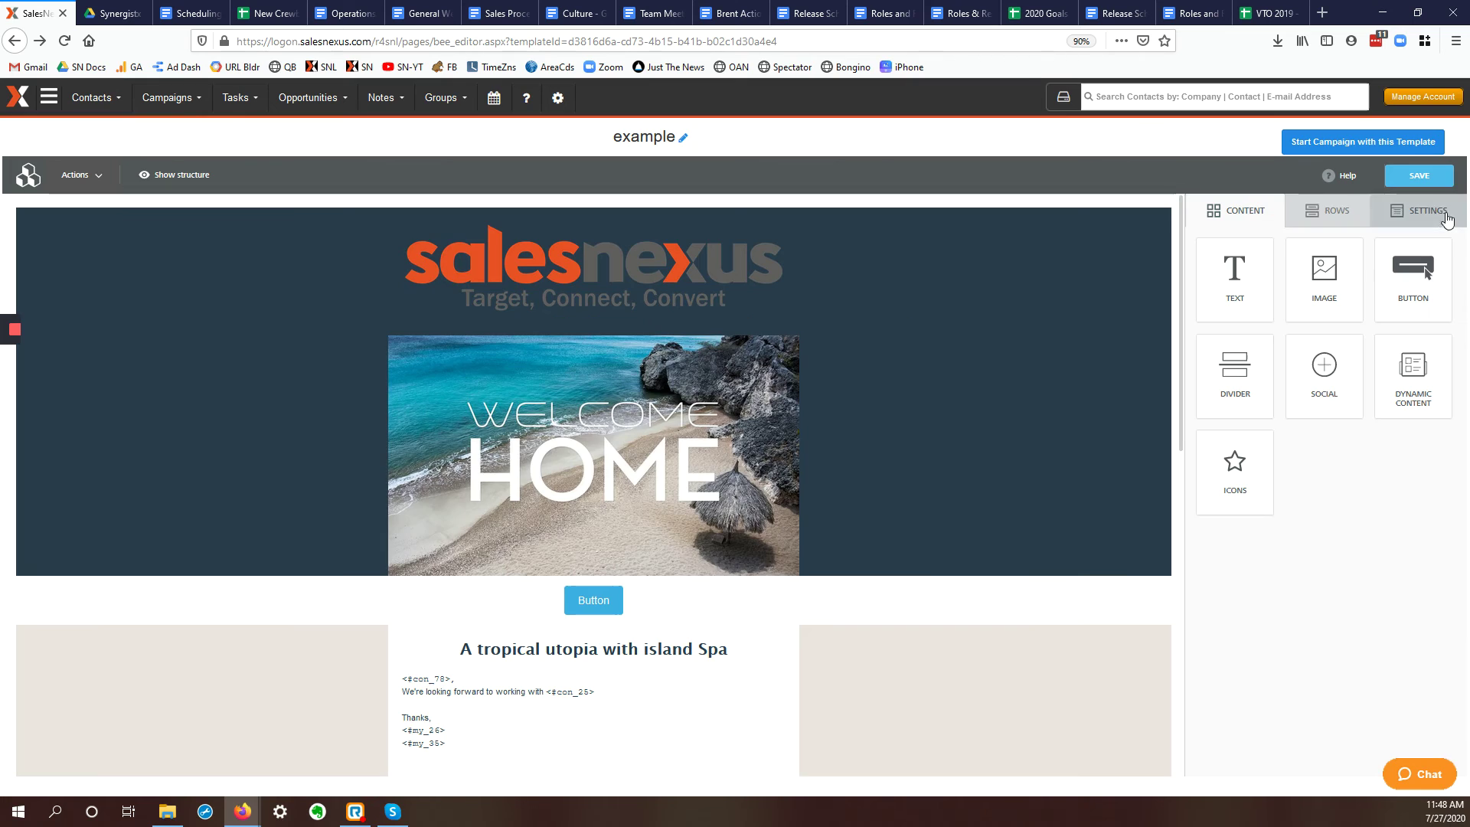
Open the form for sending a test email and close it without sending anything
click(88, 176)
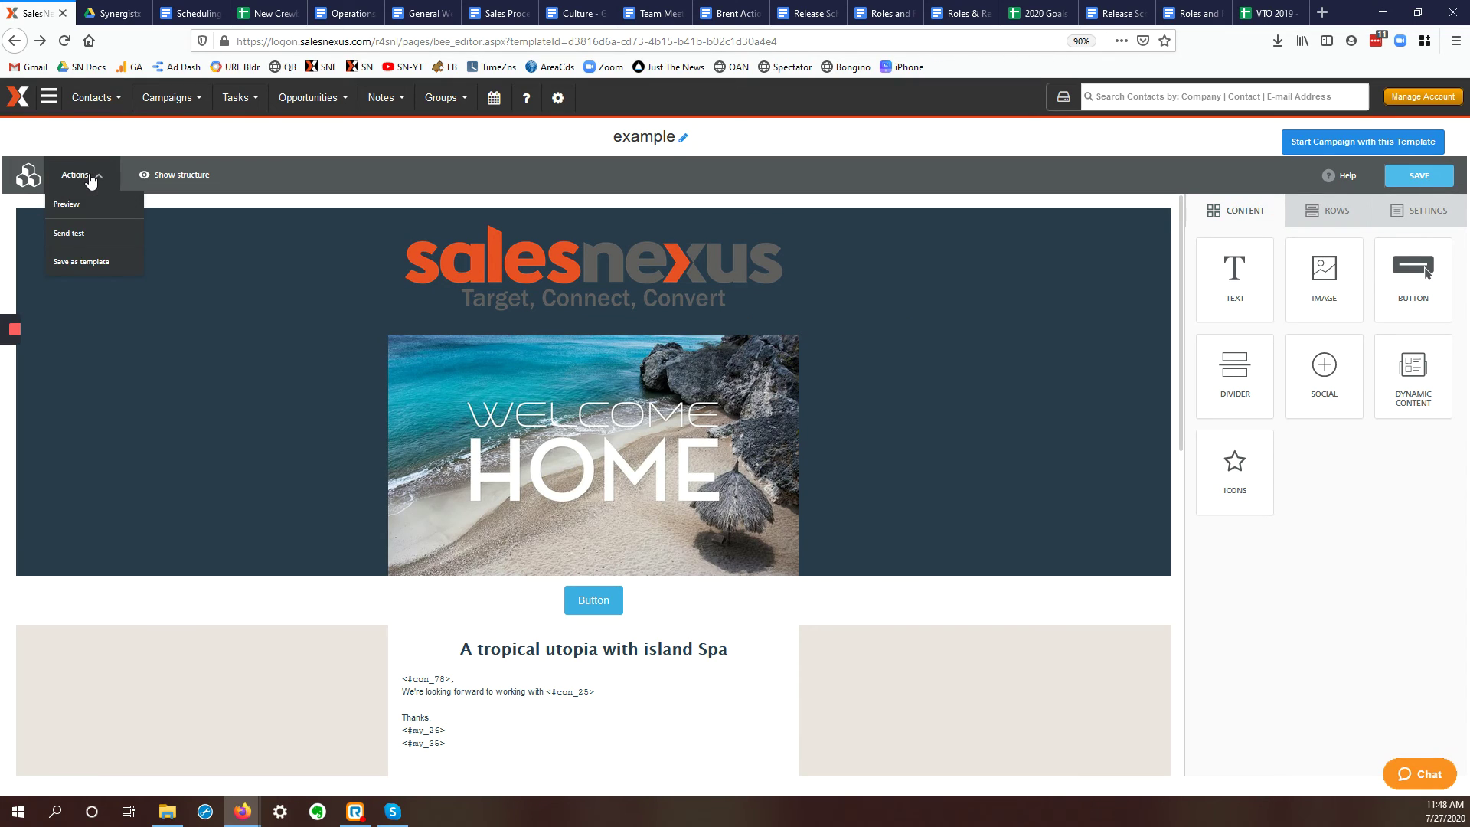
click(68, 234)
click(687, 436)
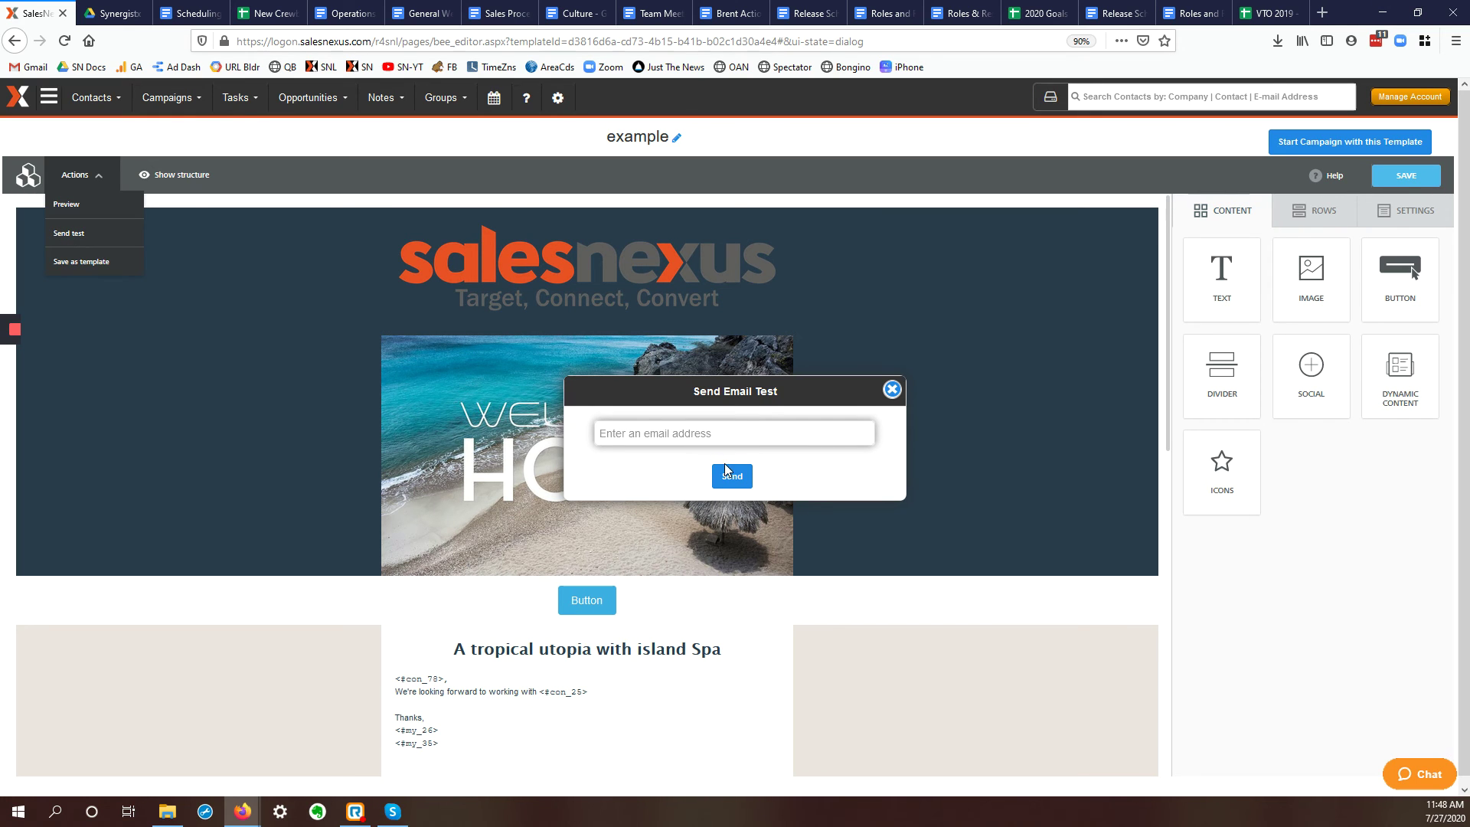
click(890, 390)
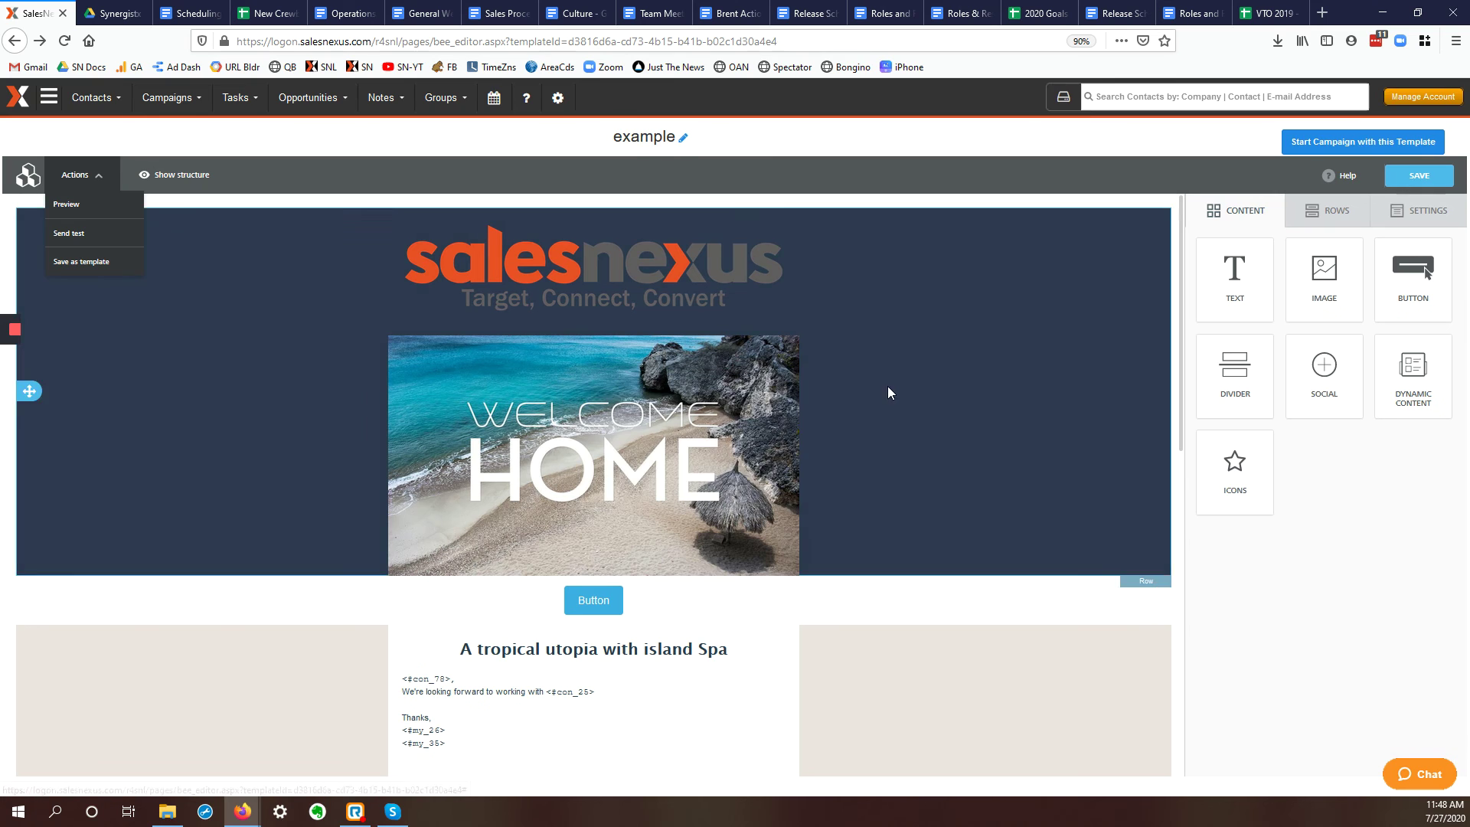
Open the form for copying the template under a new name and close it without saving
click(78, 264)
click(658, 452)
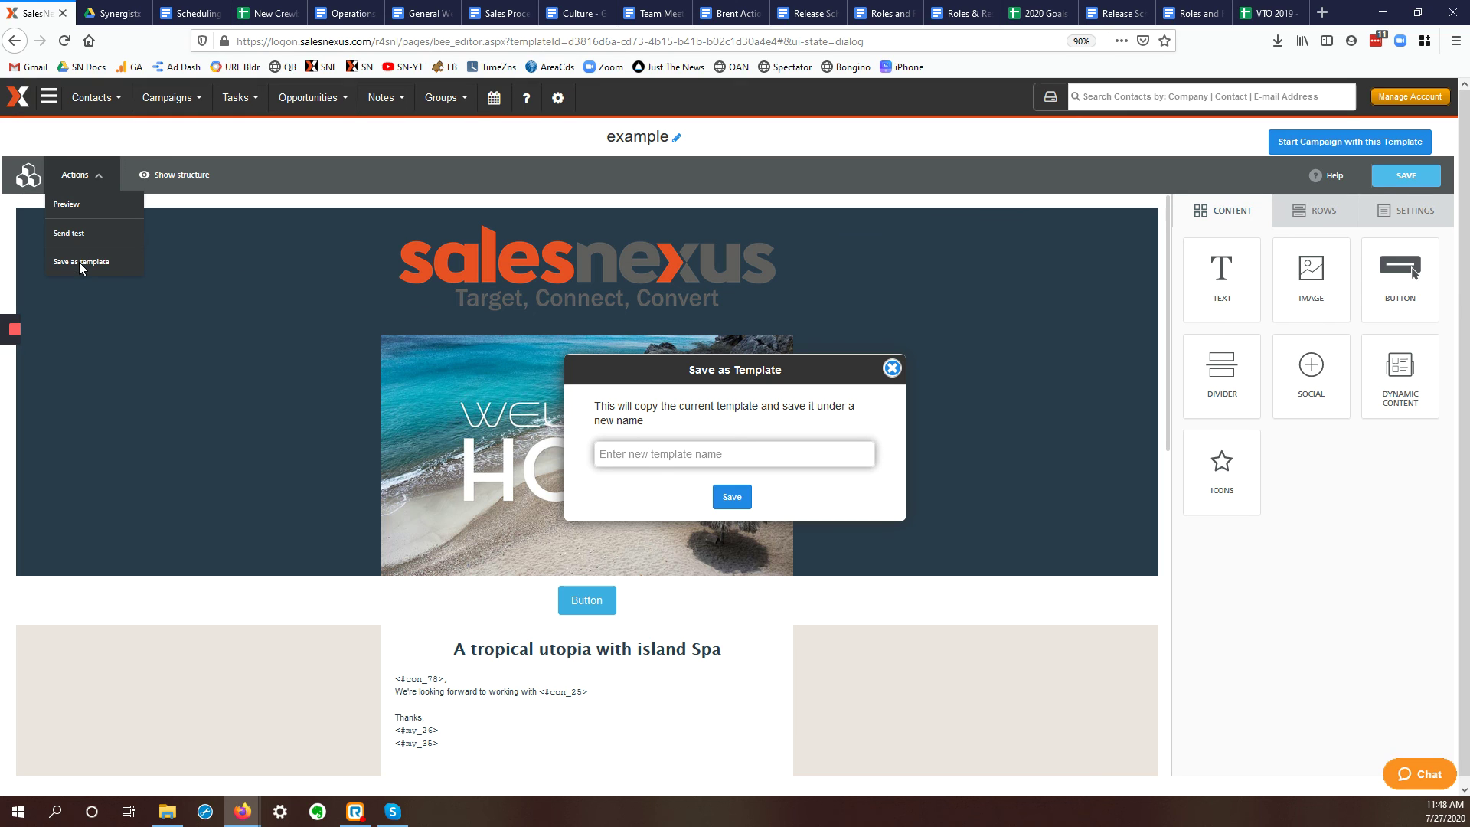
click(891, 368)
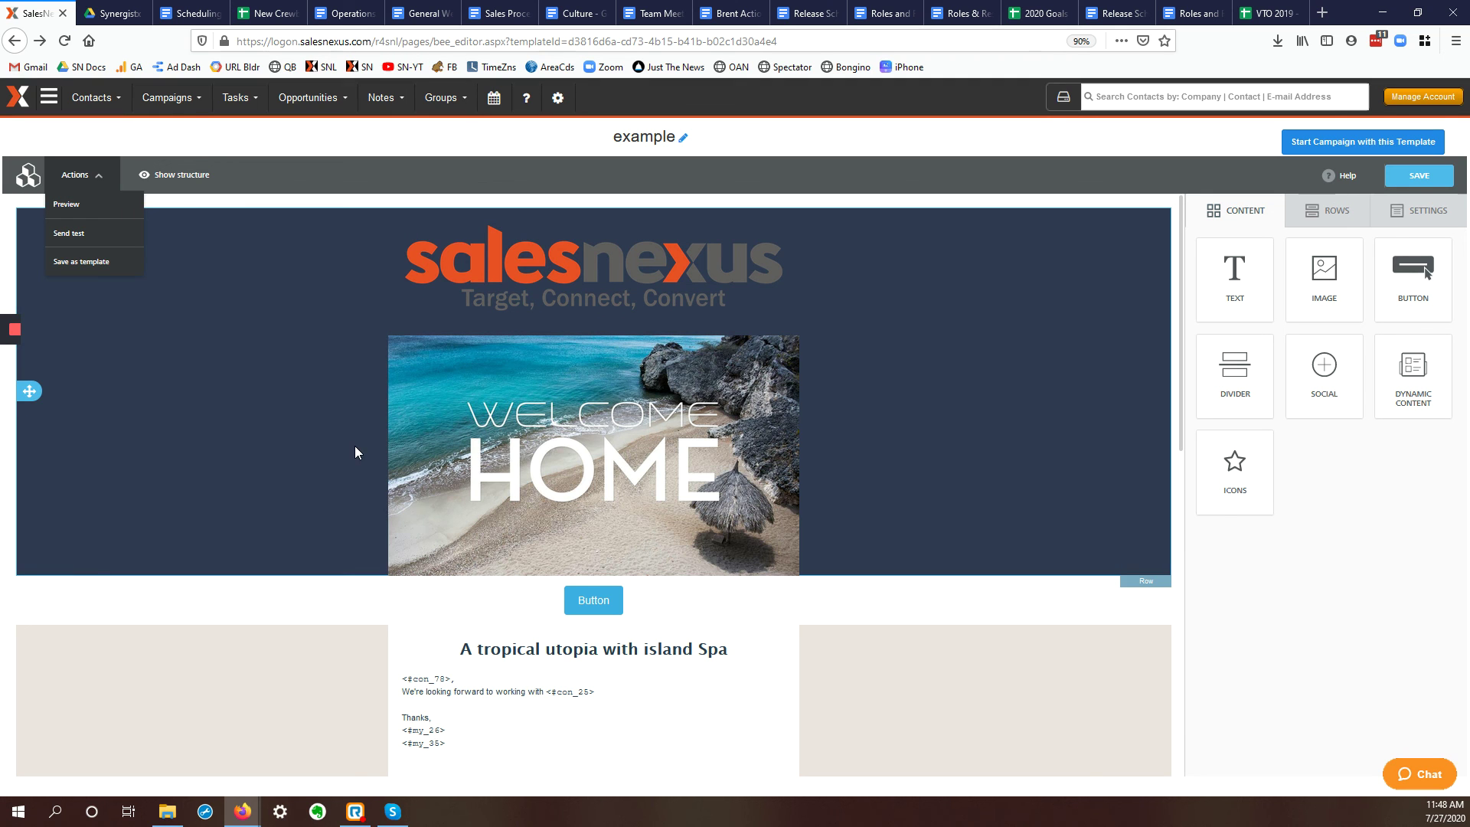
scroll(356, 446, down, 8)
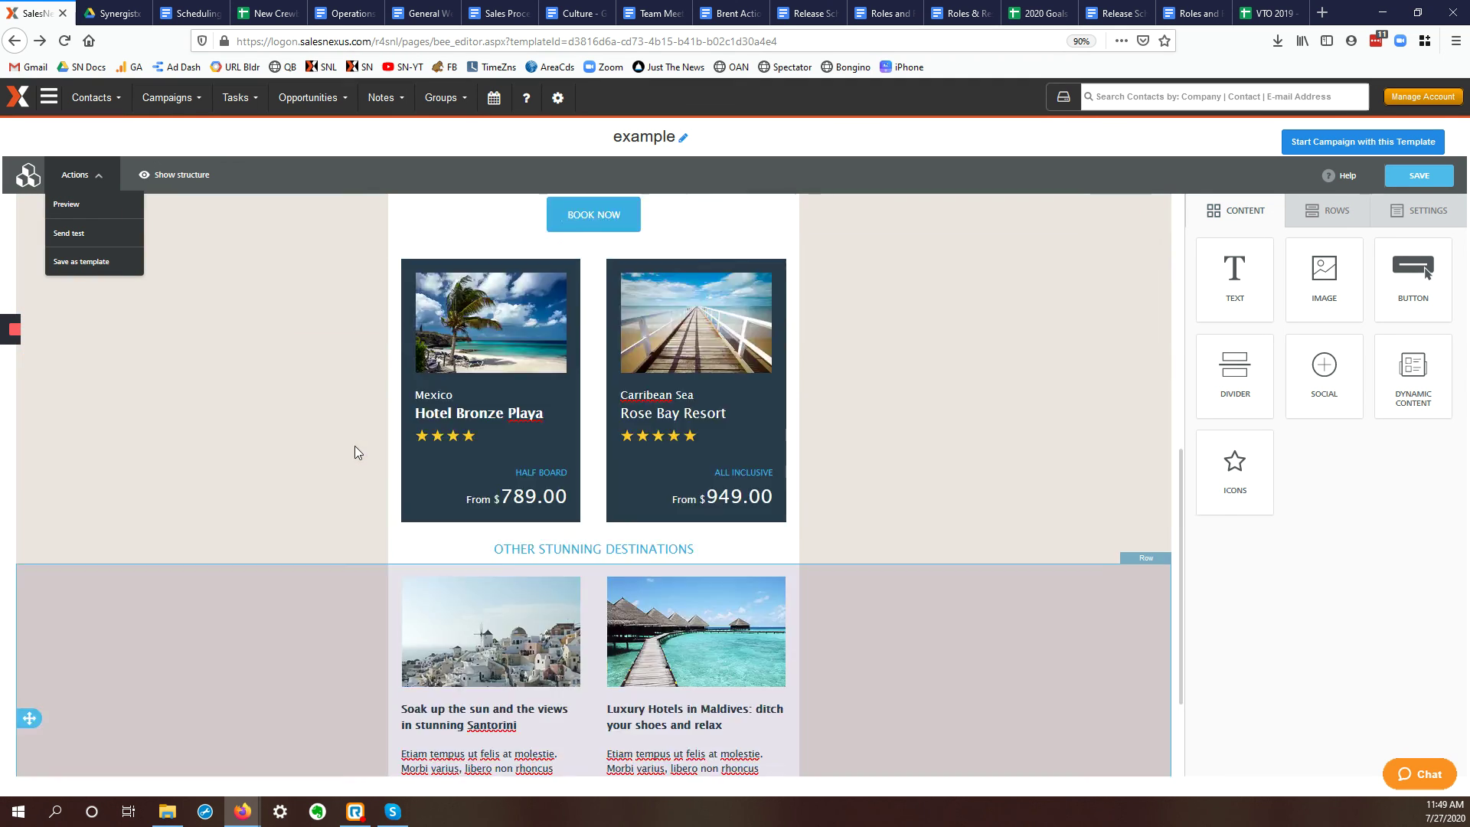
scroll(355, 445, up, 10)
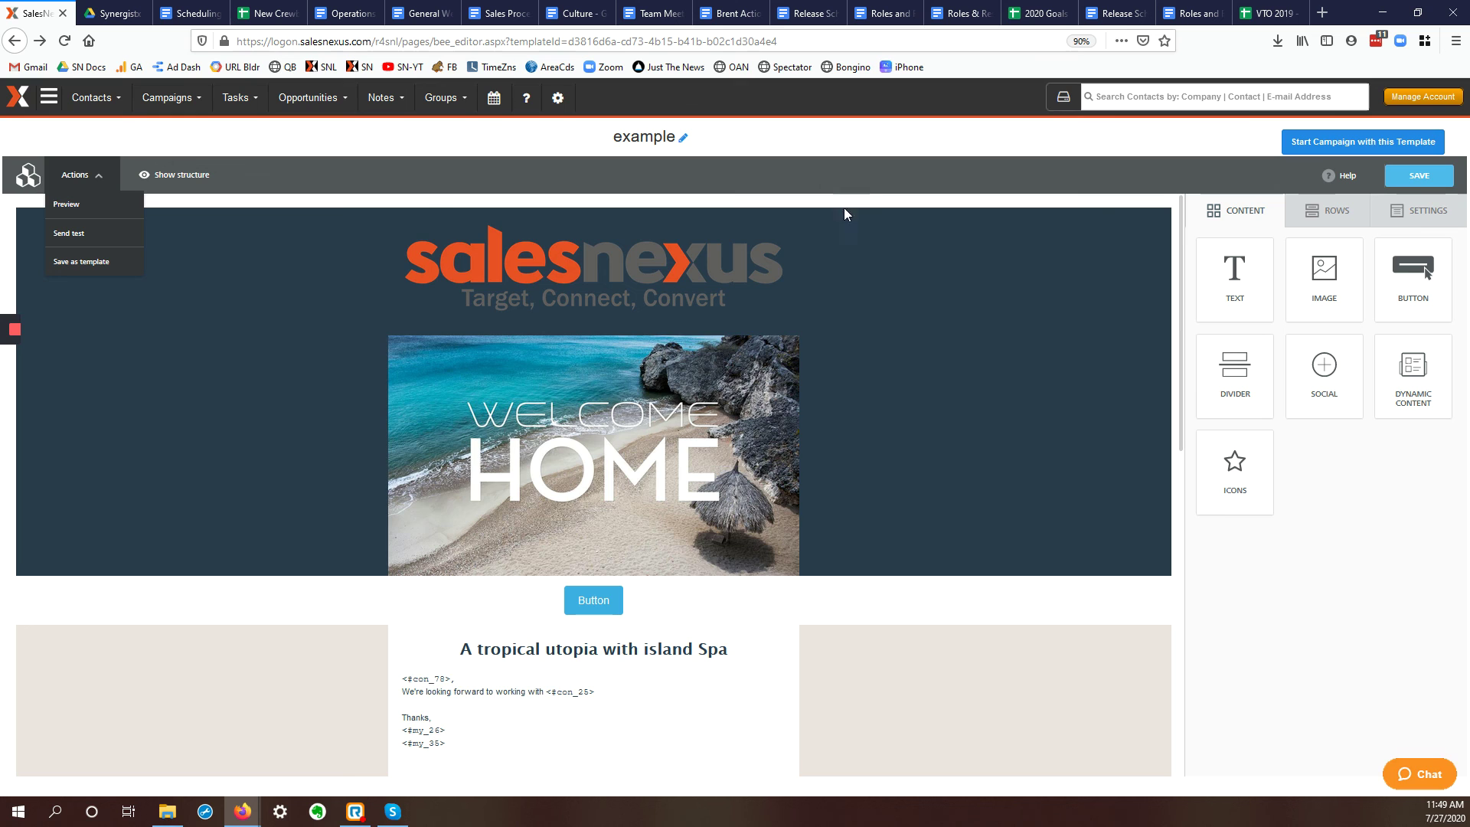
scroll(809, 264, down, 10)
scroll(810, 265, up, 10)
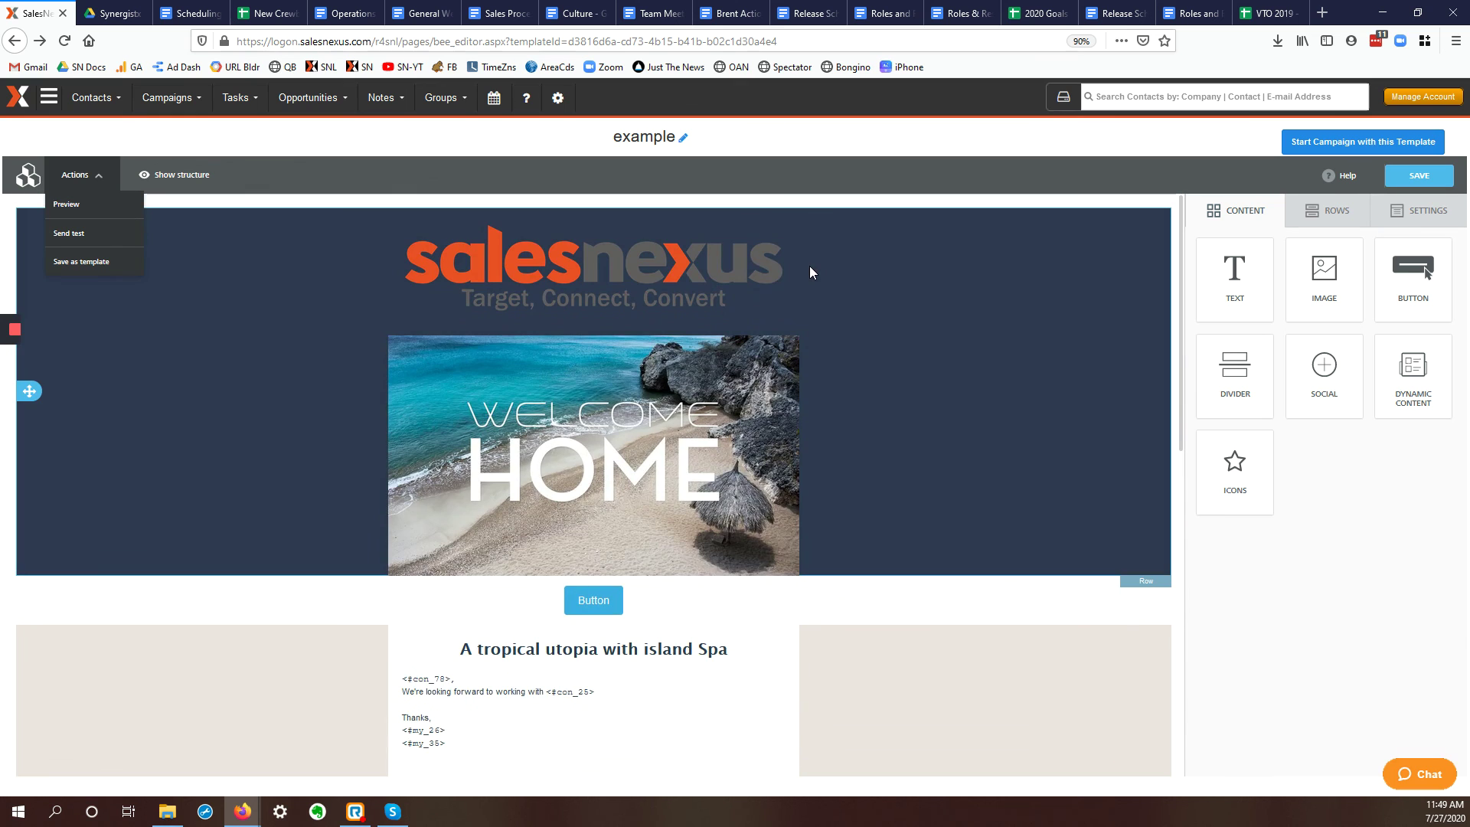